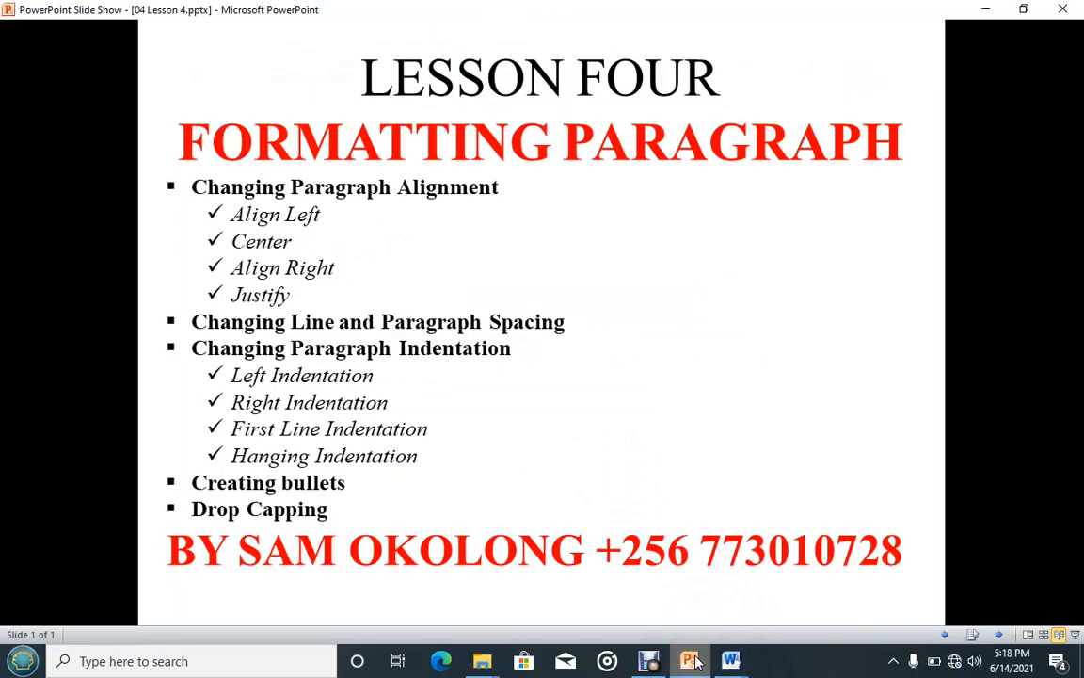
Switch to the Word document and center the "Computer network" heading
left_click(730, 659)
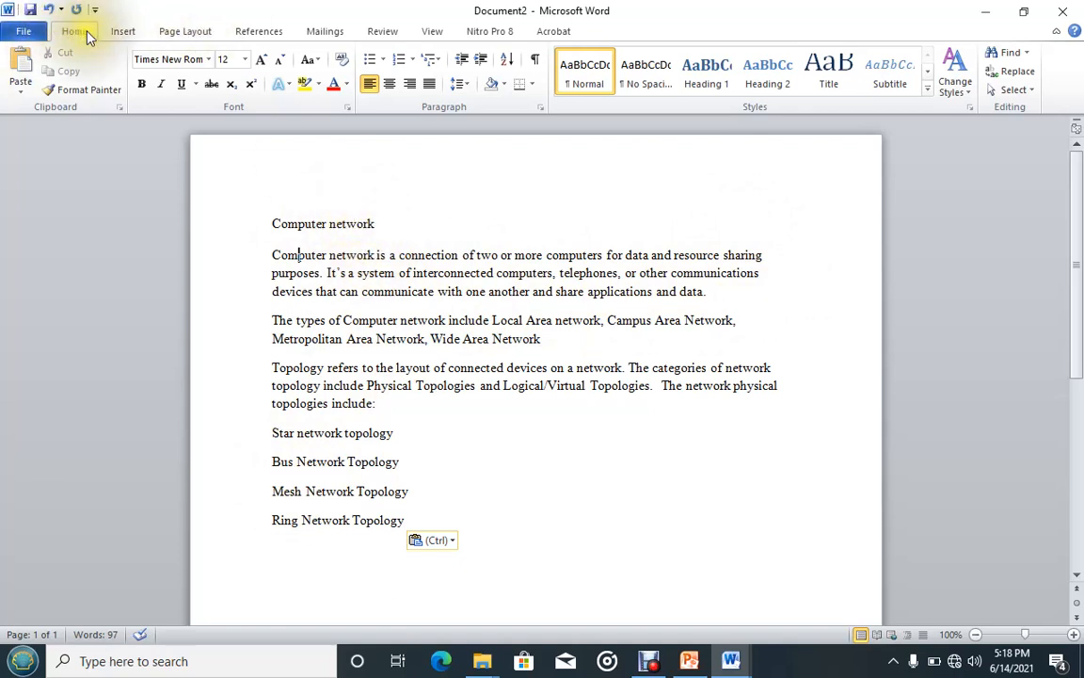
left_click(408, 87)
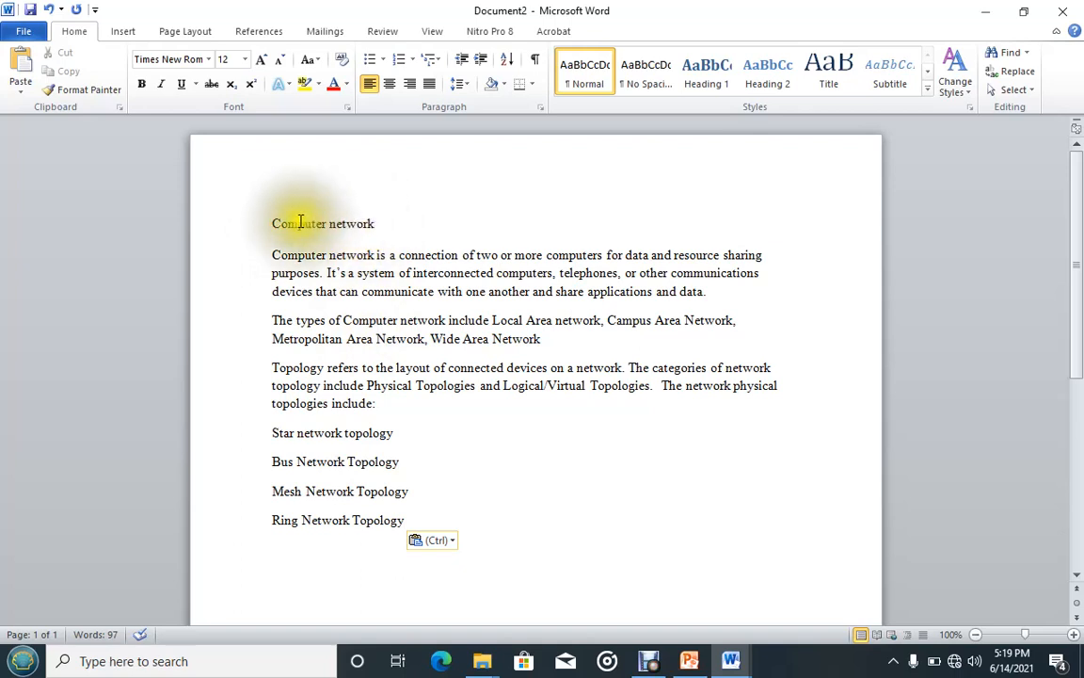
left_click_drag(273, 223, 362, 226)
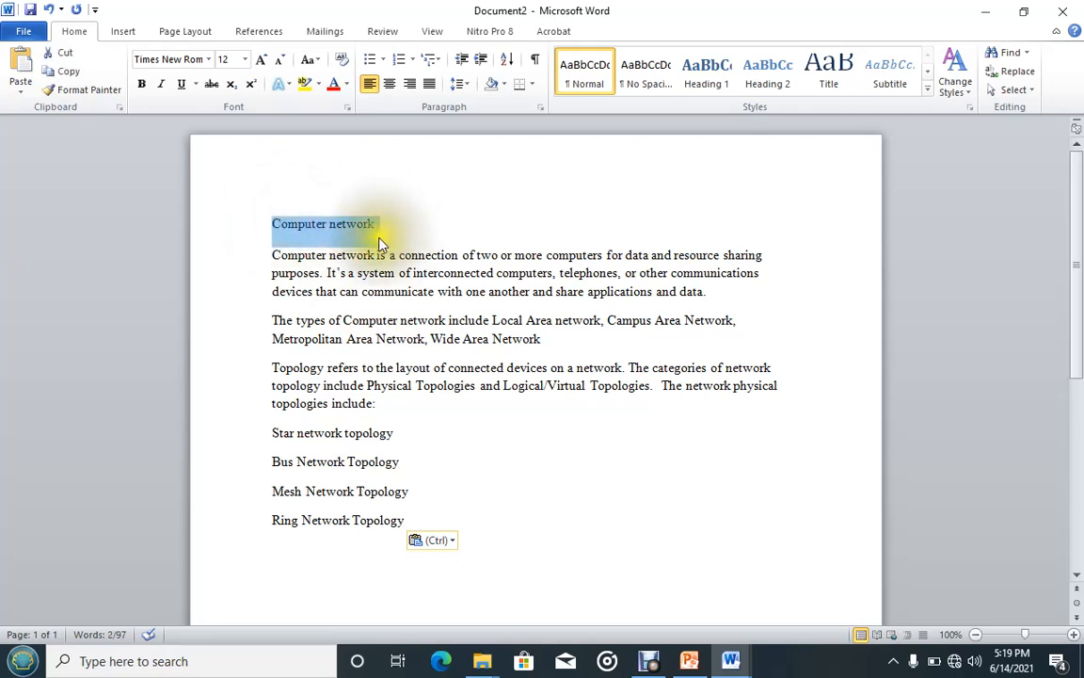
left_click(388, 87)
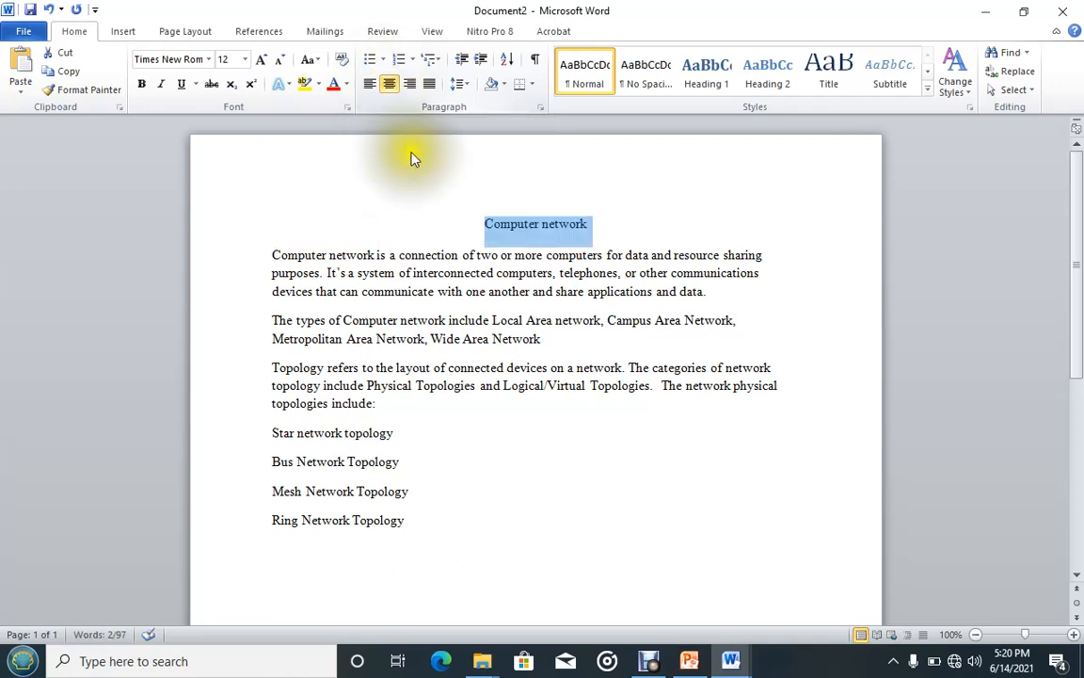
left_click(500, 273)
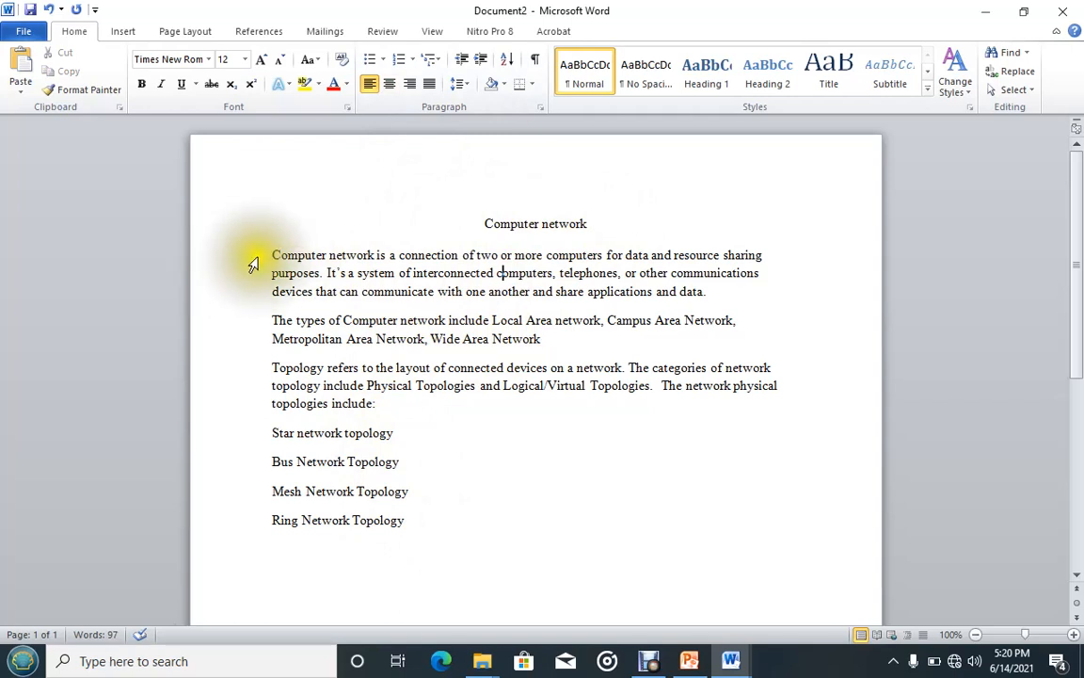
Center all the body text below the heading, and return it to left alignment
left_click_drag(268, 252, 411, 537)
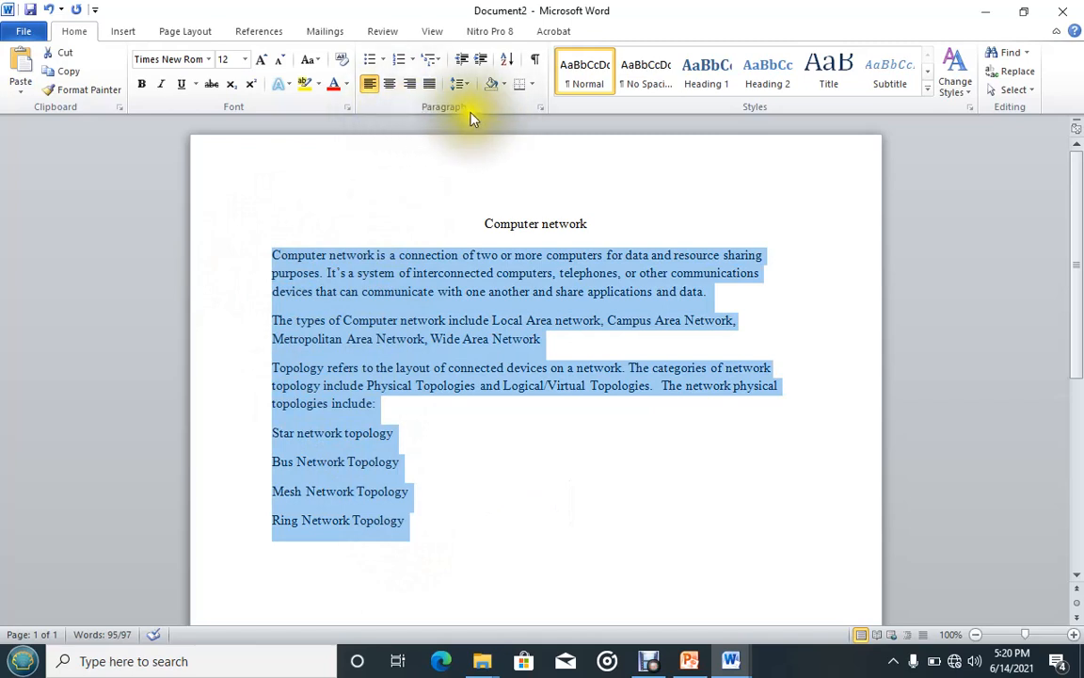
left_click(389, 84)
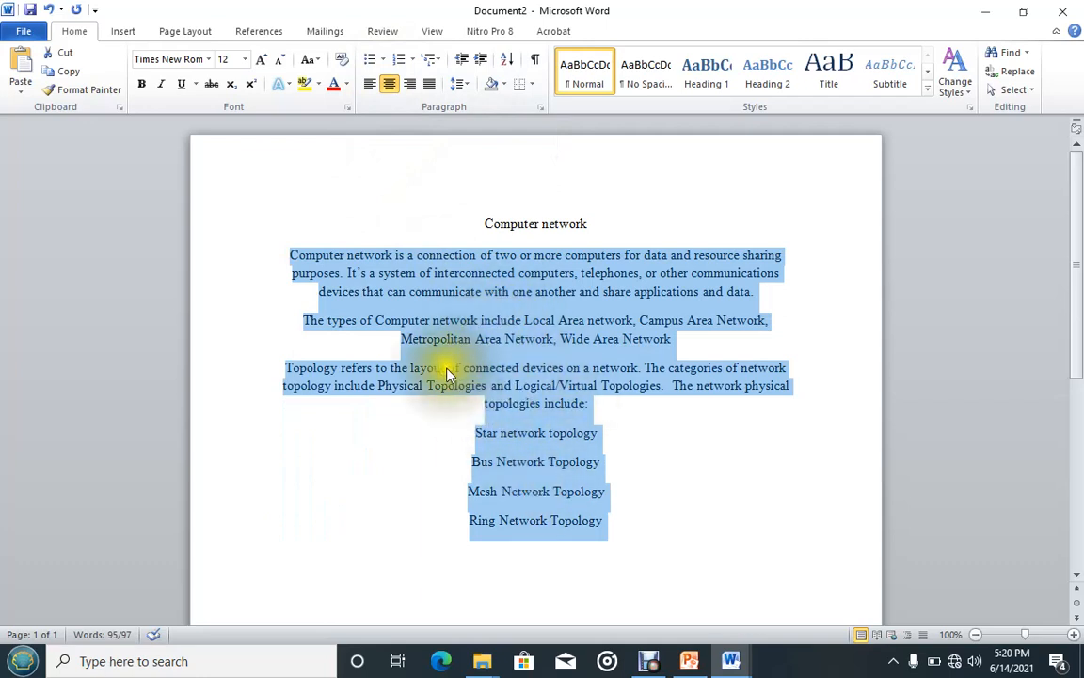
left_click(369, 84)
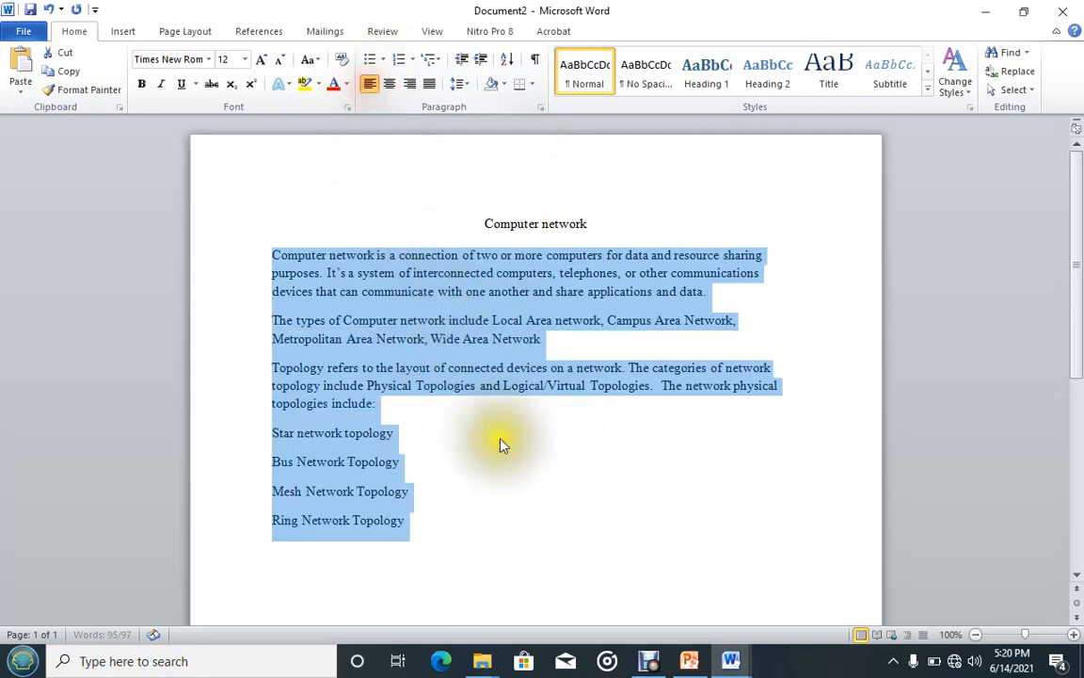
left_click(688, 663)
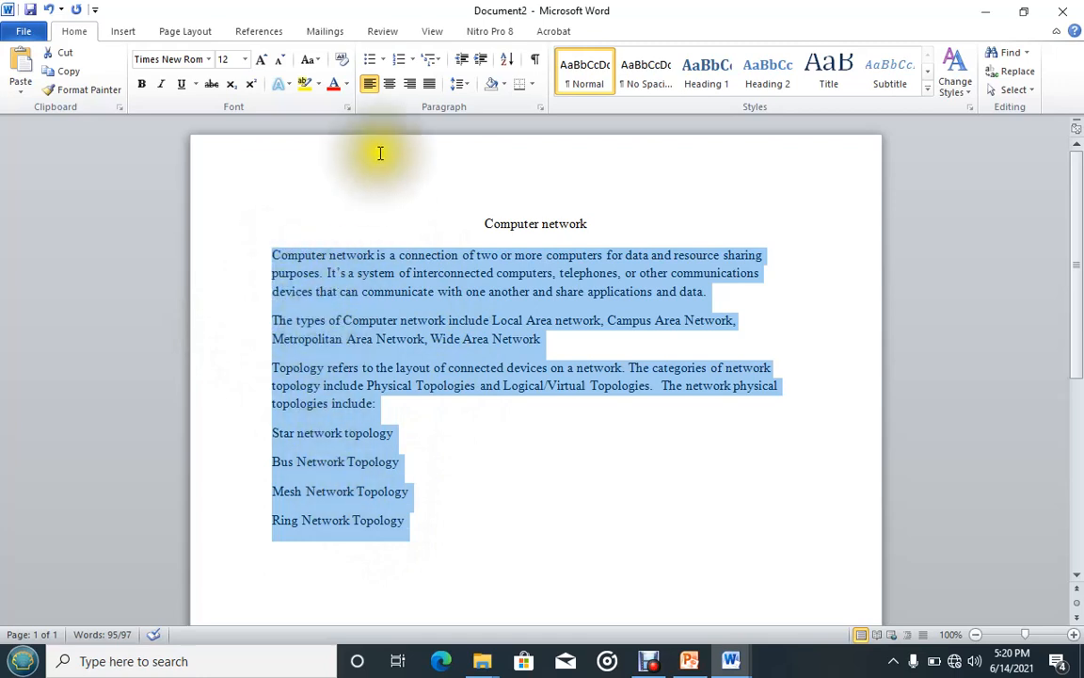
Right-align all the body text below the heading, and set it back to left alignment
left_click(413, 87)
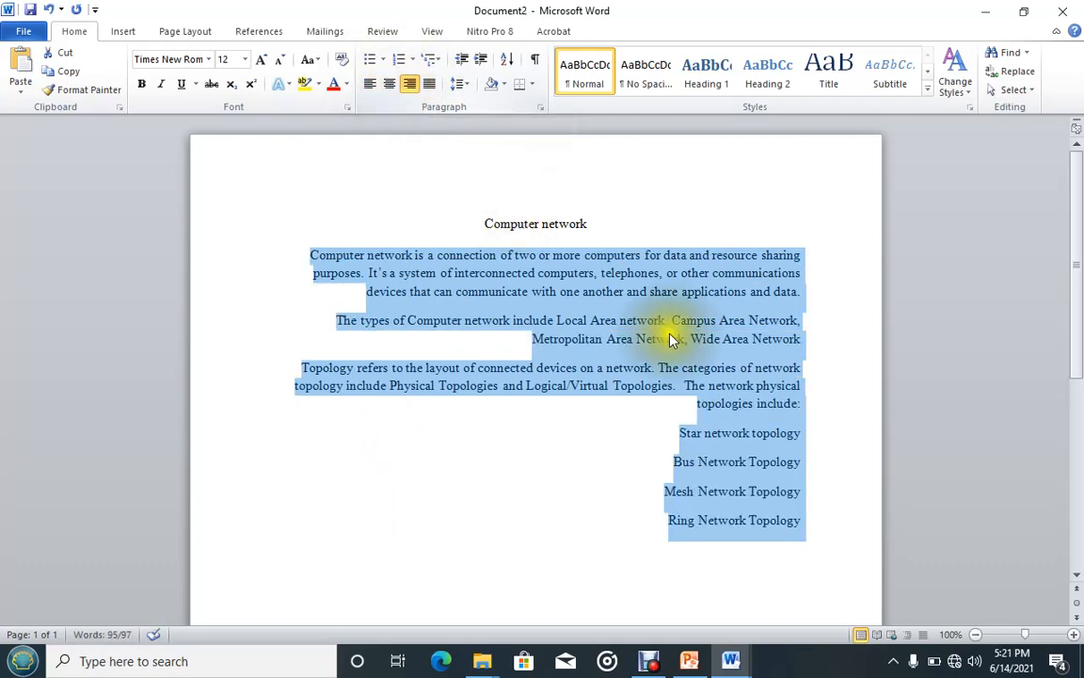
left_click(800, 404)
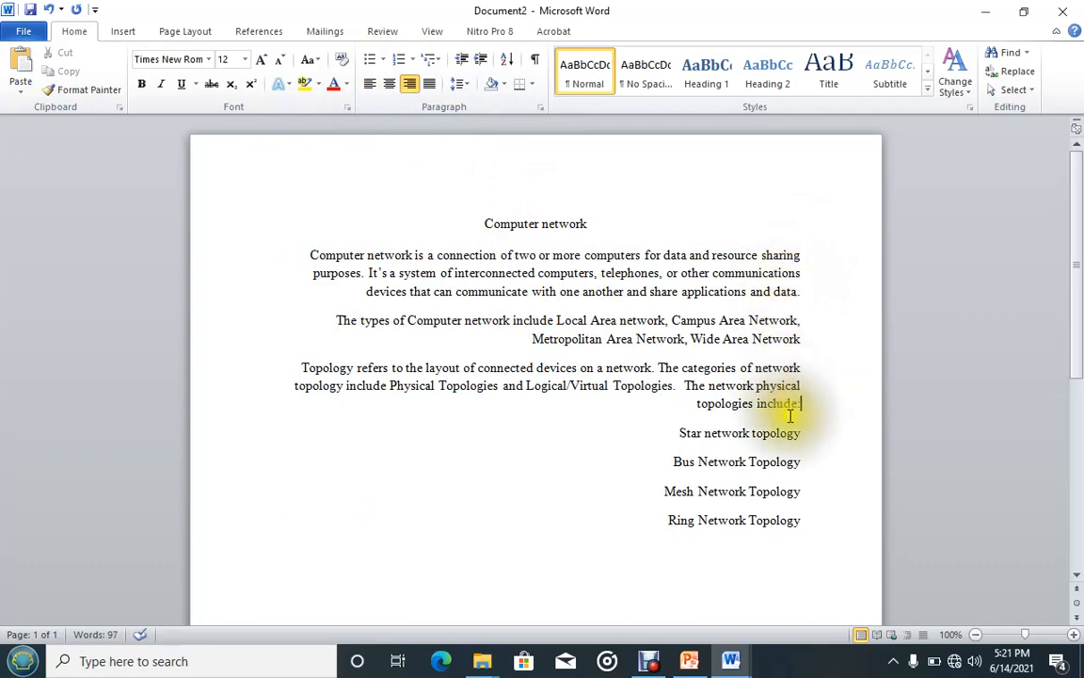
scroll(803, 274, "down", 3)
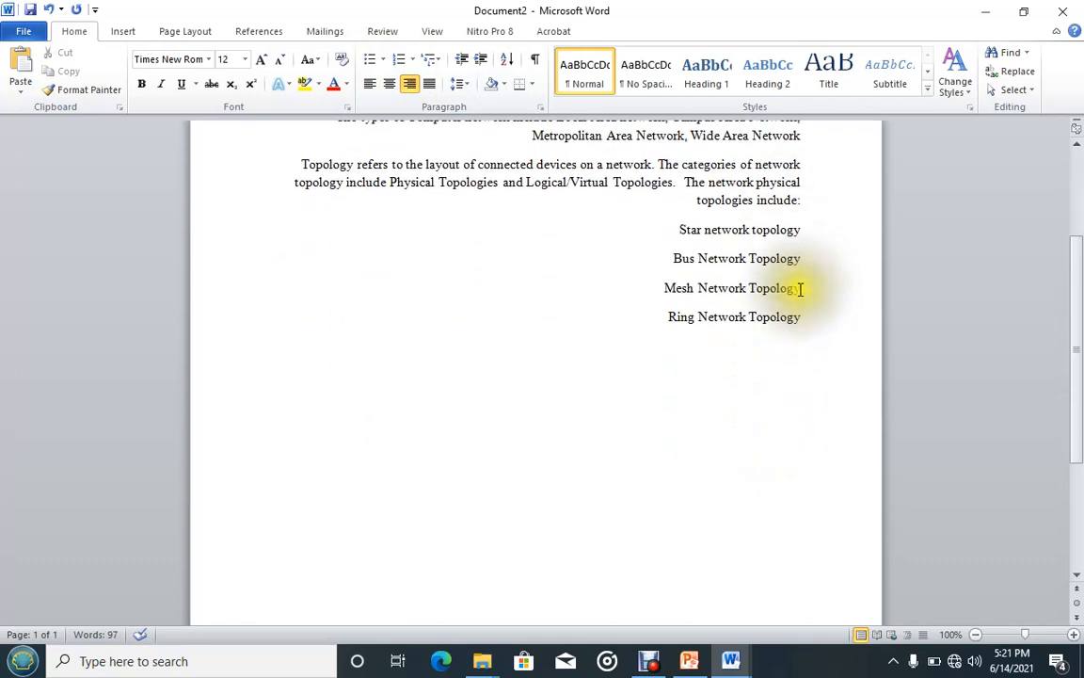
scroll(801, 288, "up", 3)
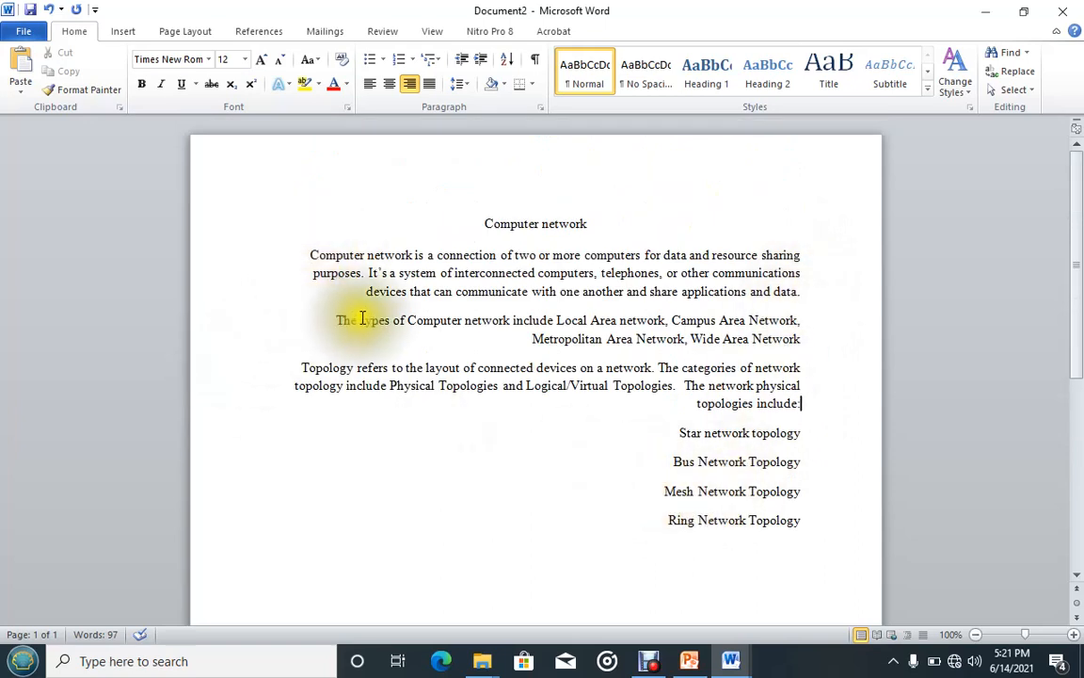
left_click_drag(800, 527, 338, 254)
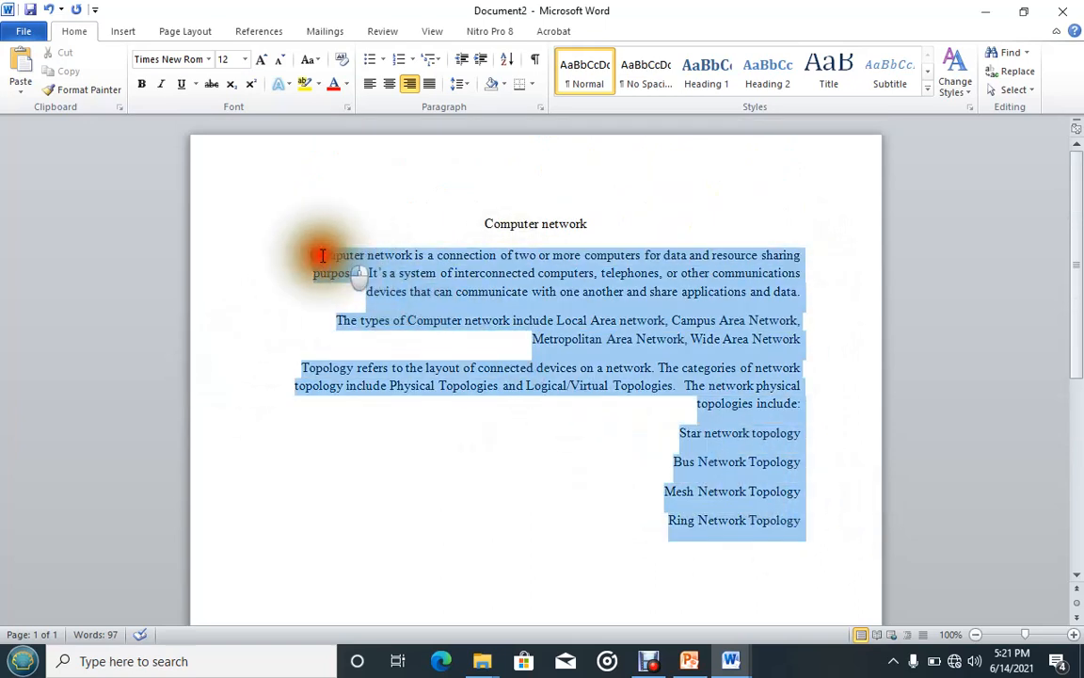
left_click(370, 84)
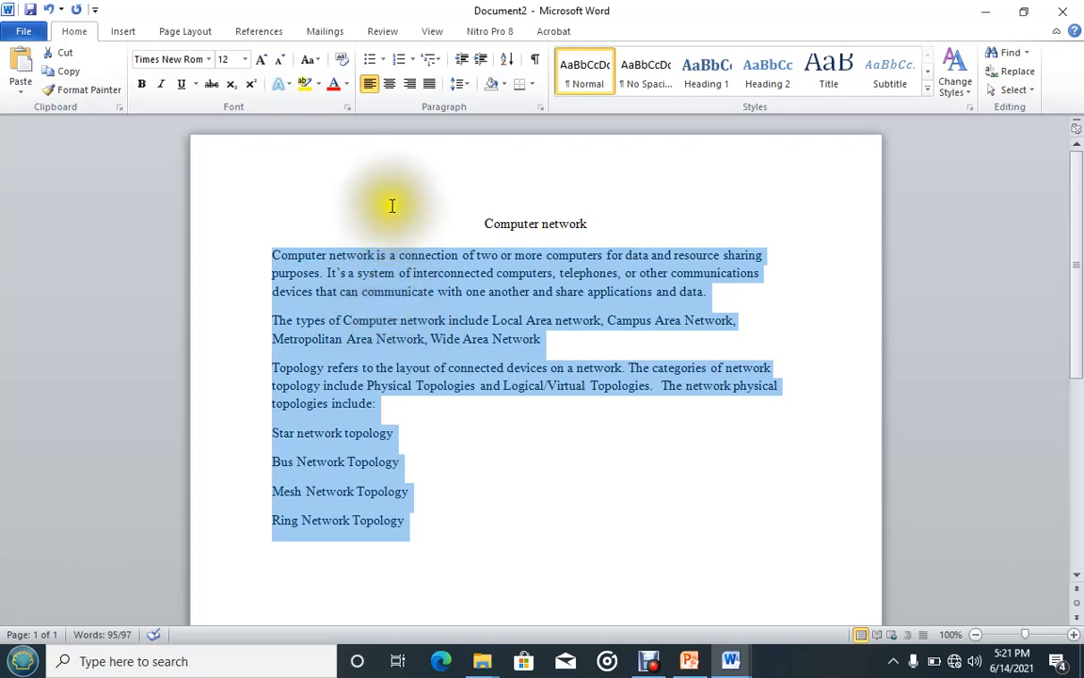
Justify all the body text below the heading, and restore its left alignment
left_click(430, 86)
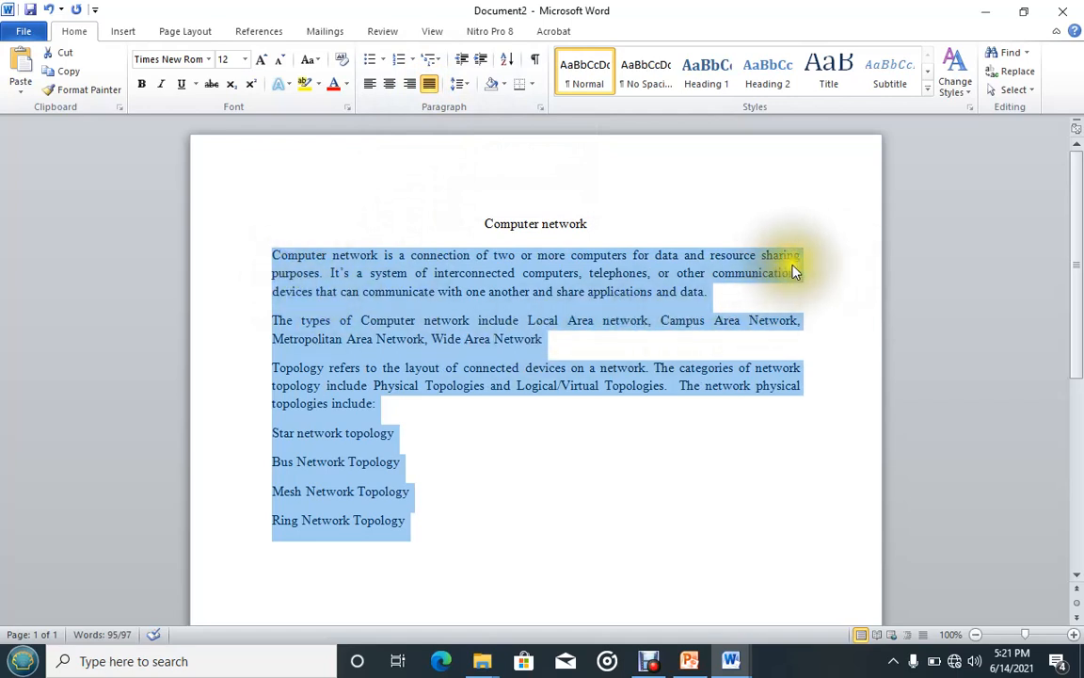
scroll(810, 260, "down", 3)
scroll(810, 262, "up", 3)
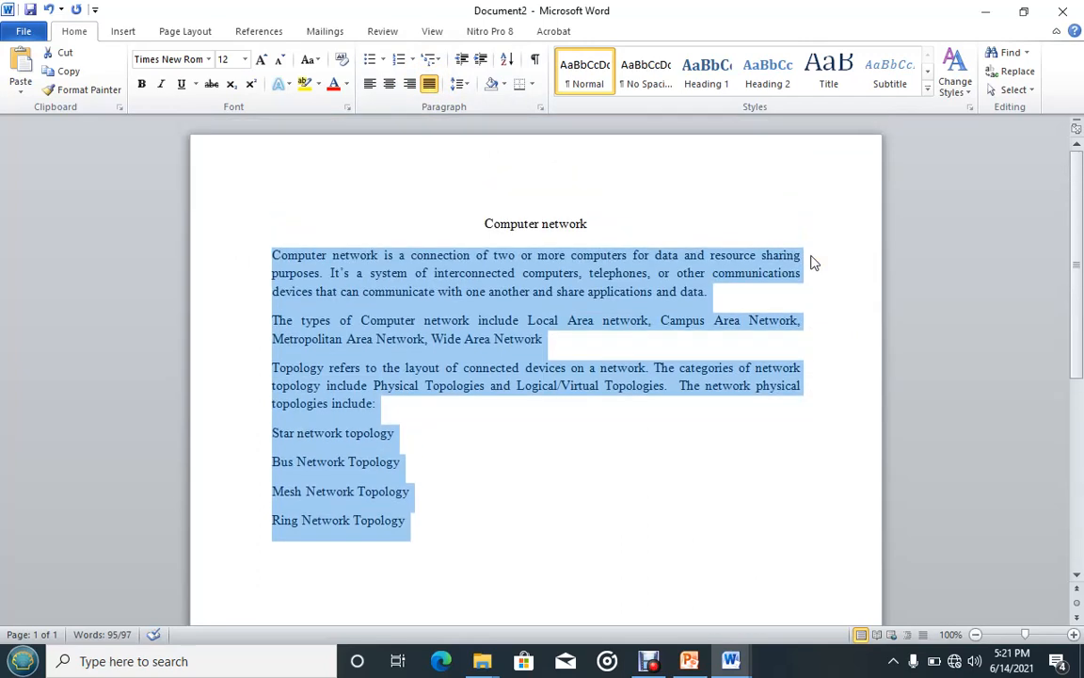
scroll(813, 261, "down", 3)
scroll(813, 261, "up", 3)
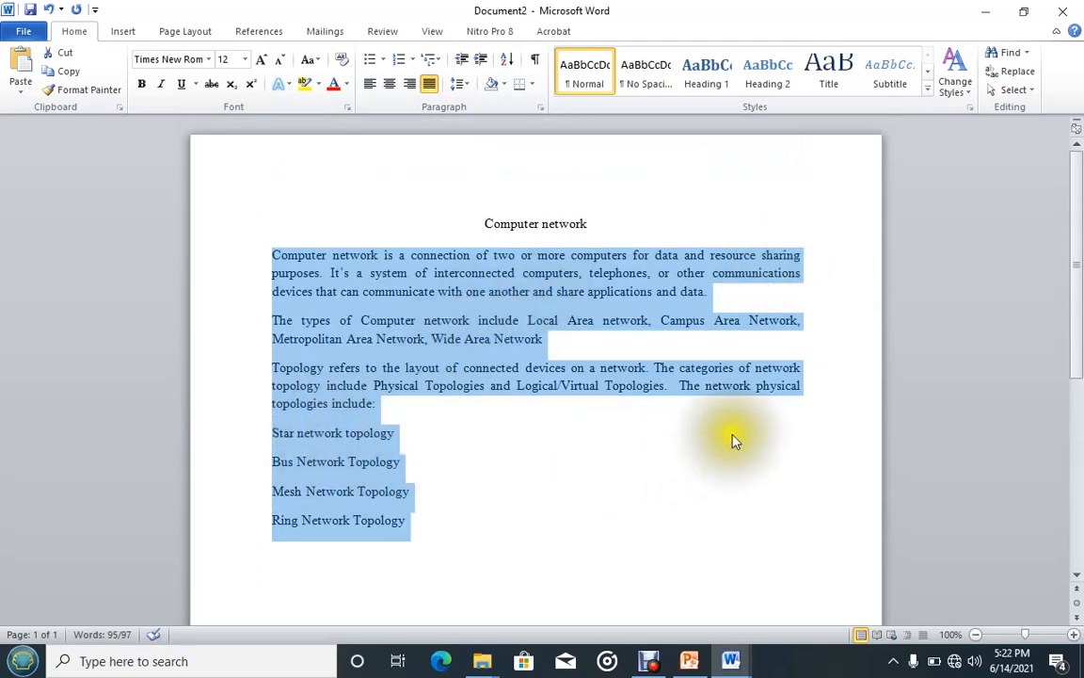
left_click(394, 441)
left_click(396, 492)
left_click_drag(403, 518, 266, 251)
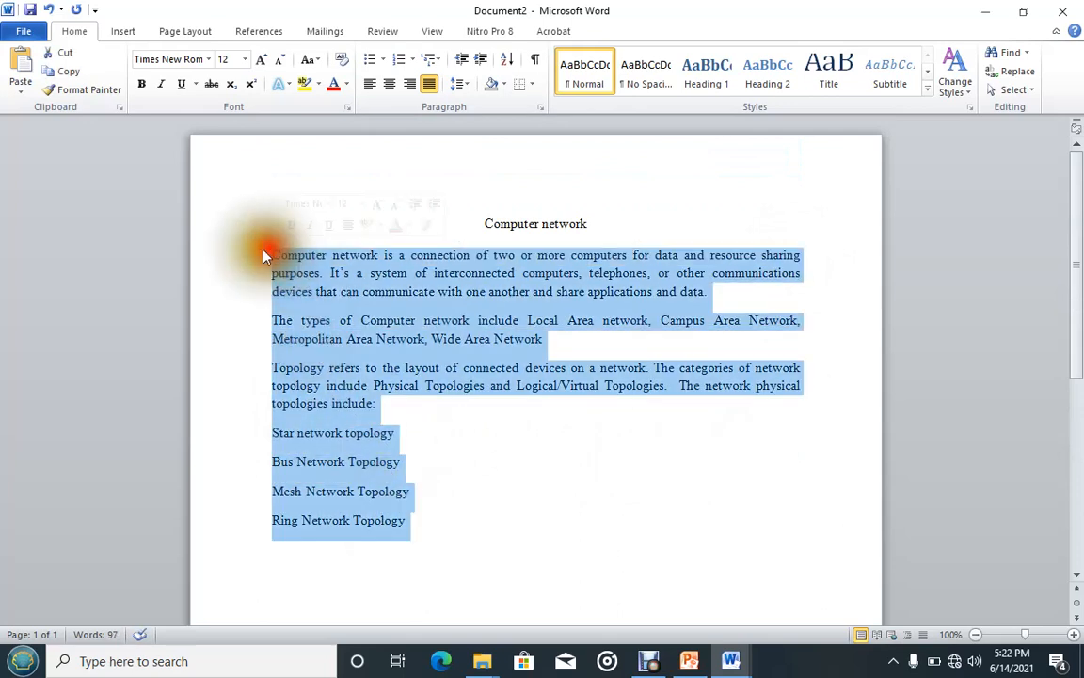
left_click(370, 84)
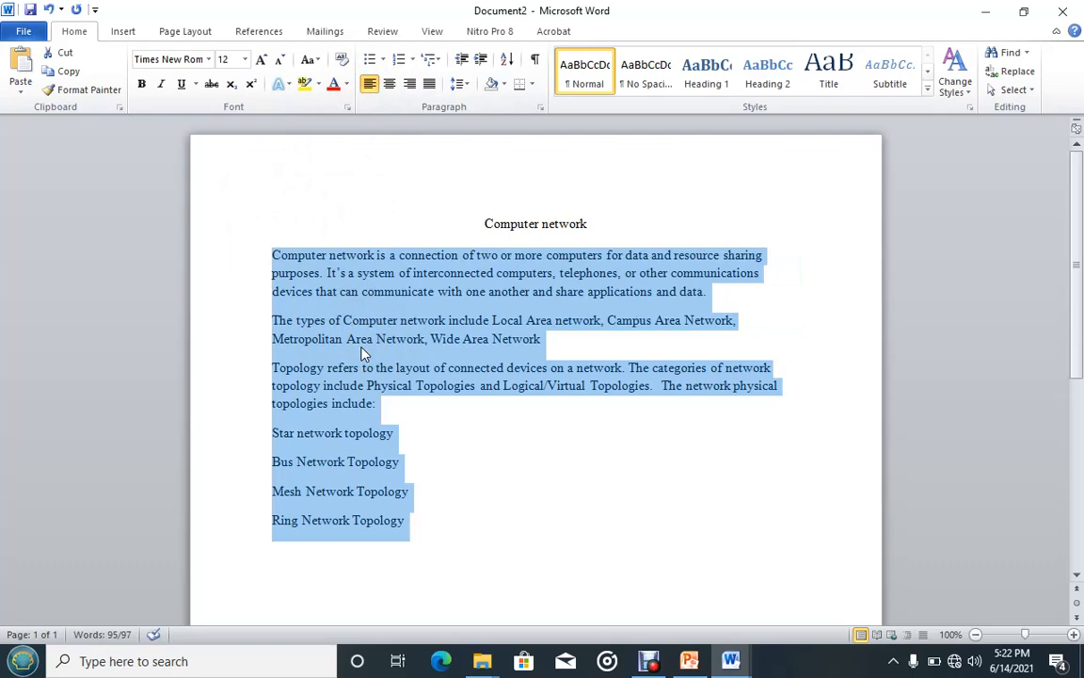
Check the lesson outline slide in PowerPoint and return to the Word document
left_click(561, 506)
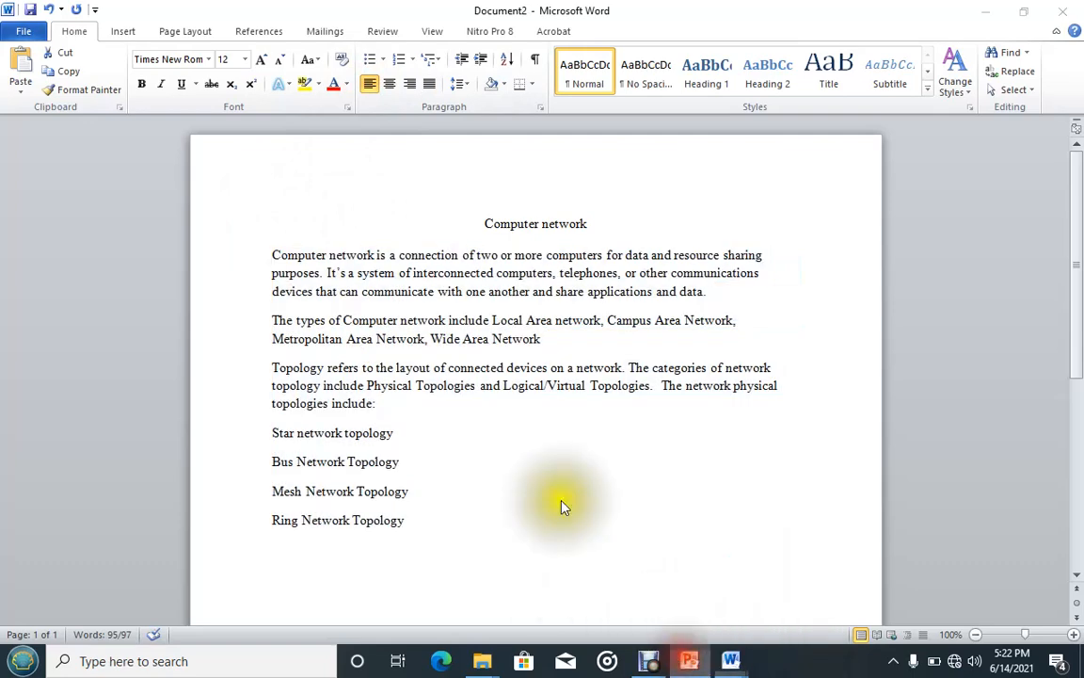
key("alt+Tab")
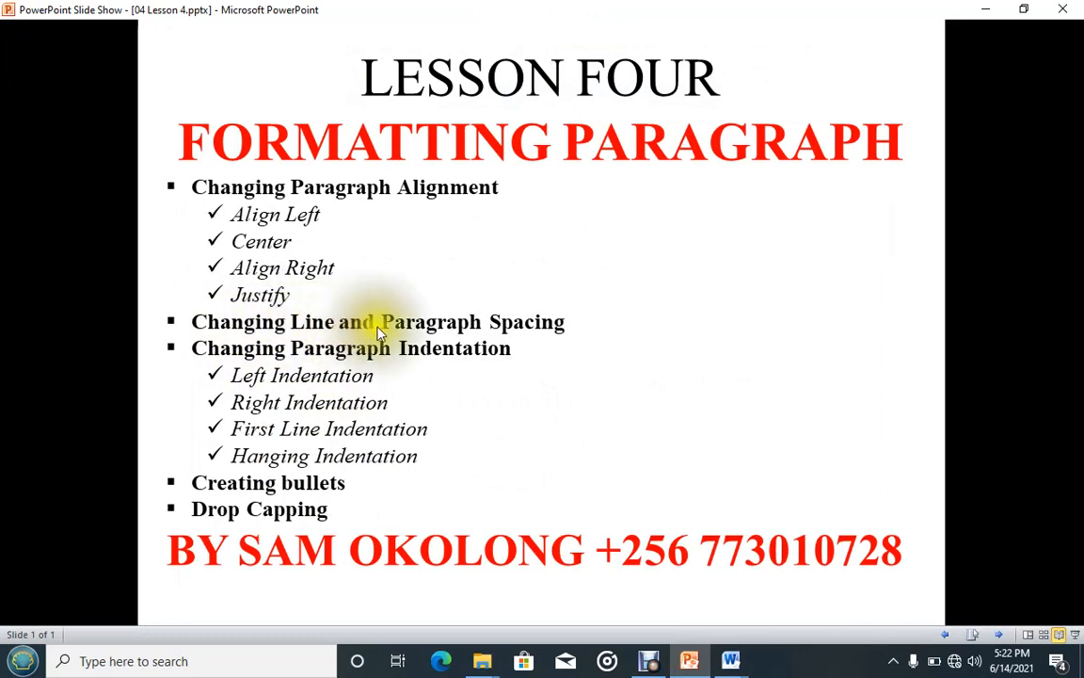
left_click(734, 664)
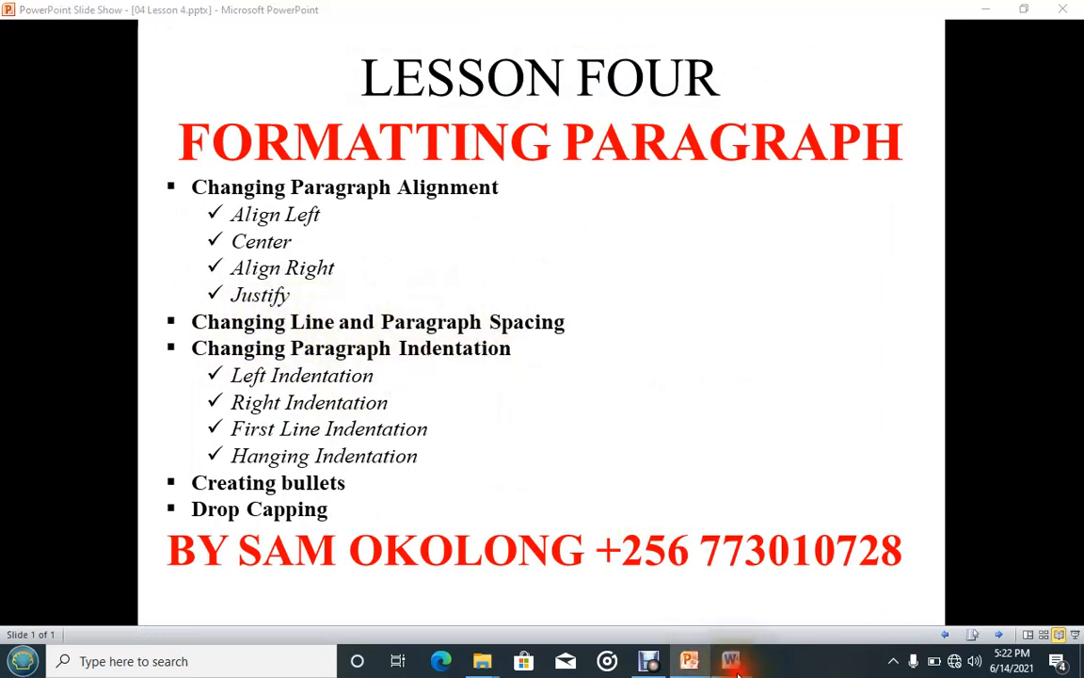
left_click(685, 660)
left_click(687, 664)
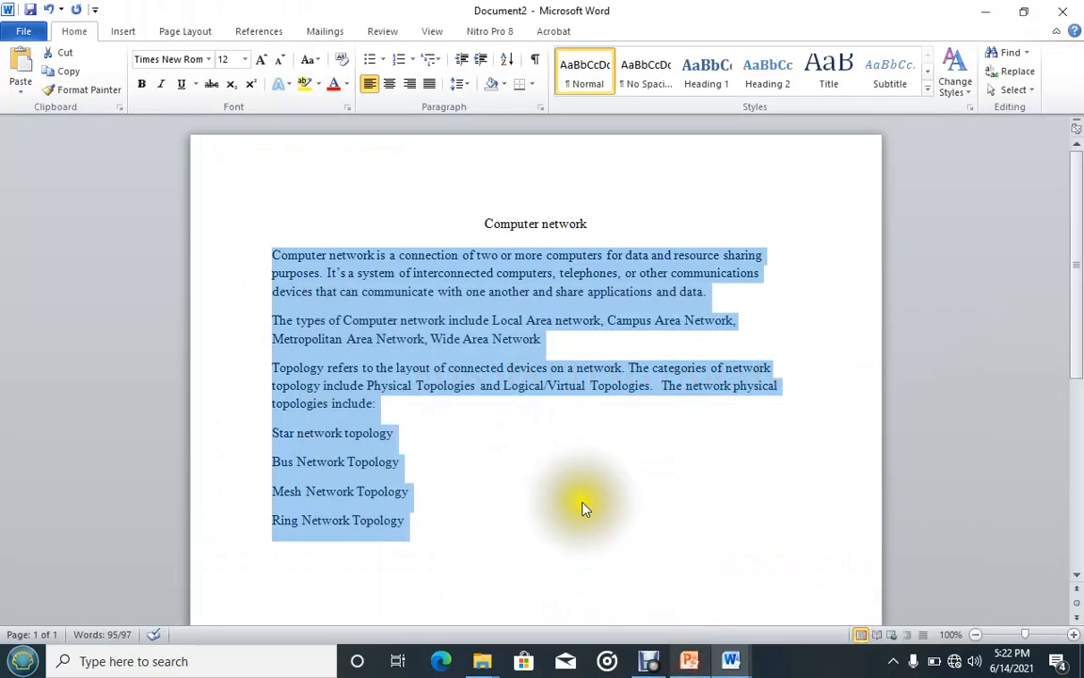
left_click(363, 432)
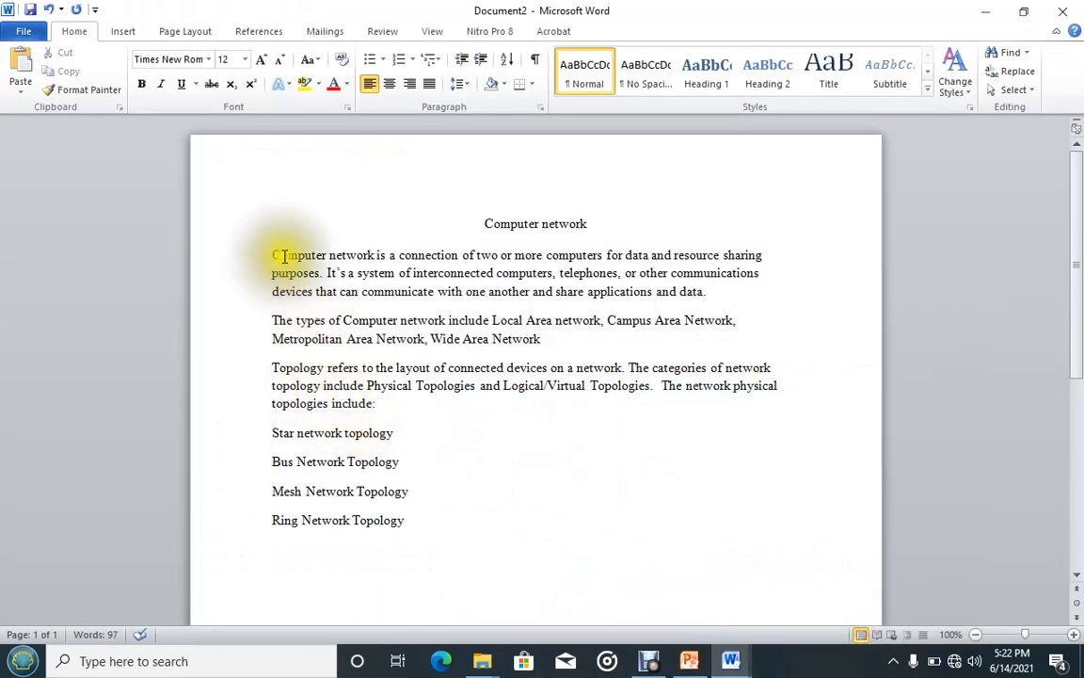
left_click(282, 255)
left_click(287, 273)
left_click(288, 293)
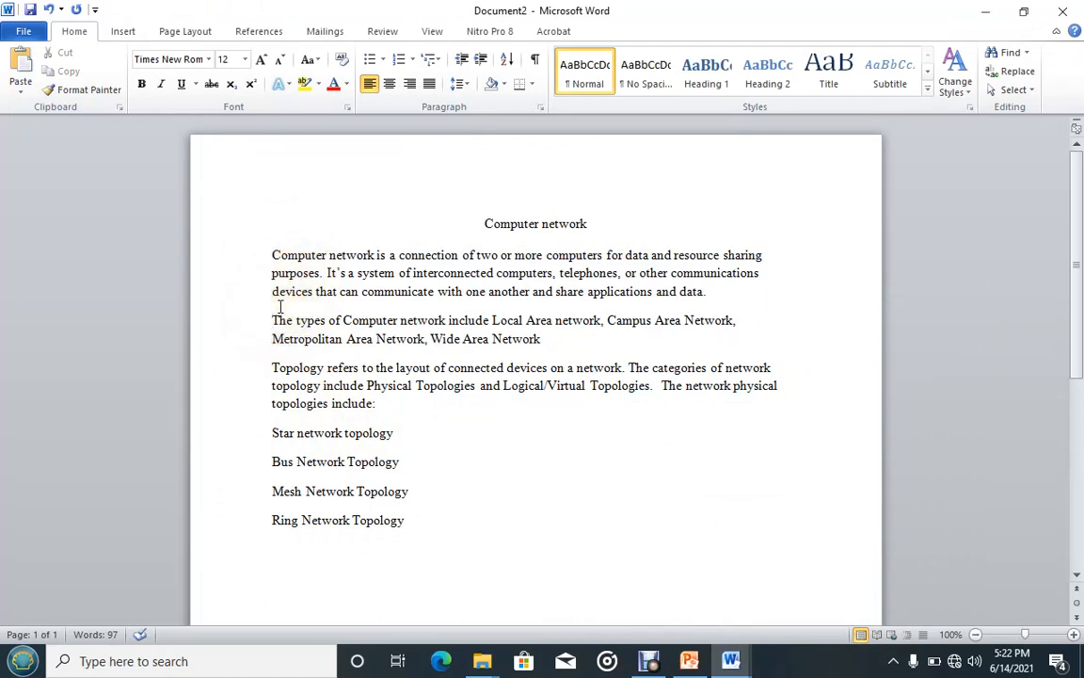
left_click_drag(272, 255, 652, 293)
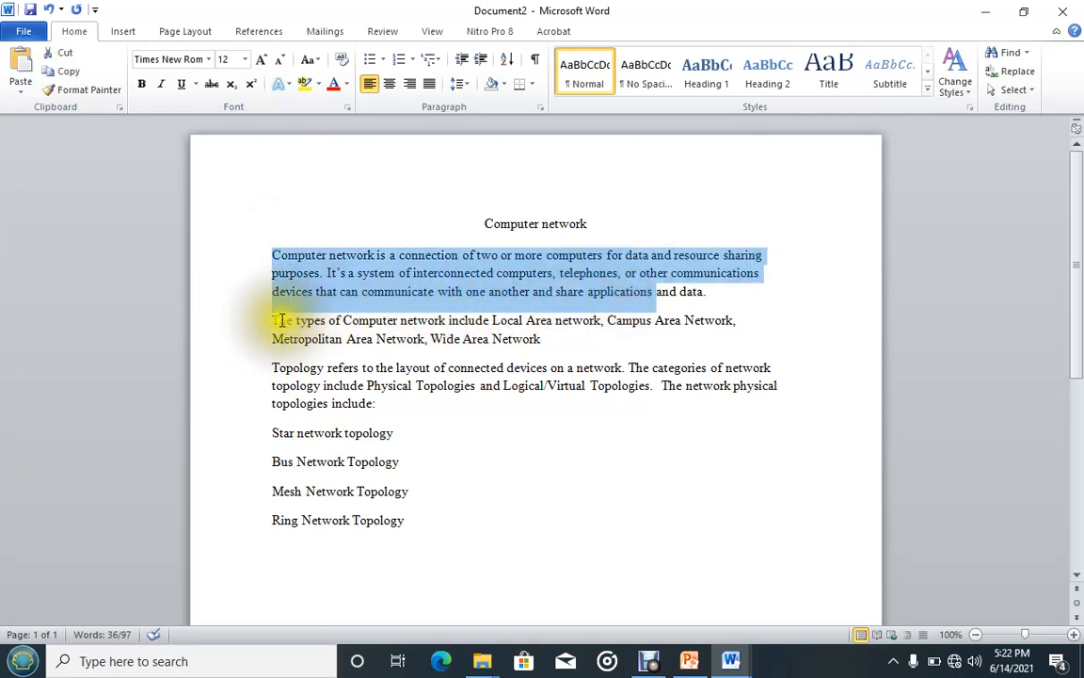
left_click_drag(272, 319, 375, 411)
left_click(291, 382)
left_click(364, 320)
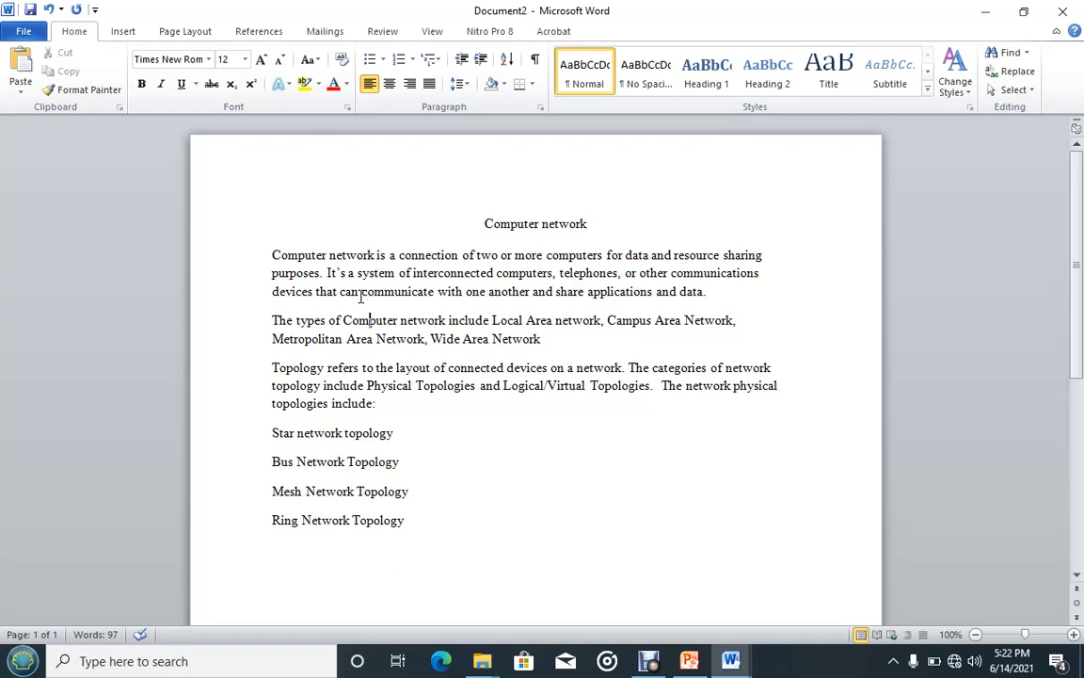
Select all the body text, examine its line spacing choices and paragraph spacing options, and close the settings without applying changes
left_click(266, 252)
left_click_drag(266, 252, 411, 520)
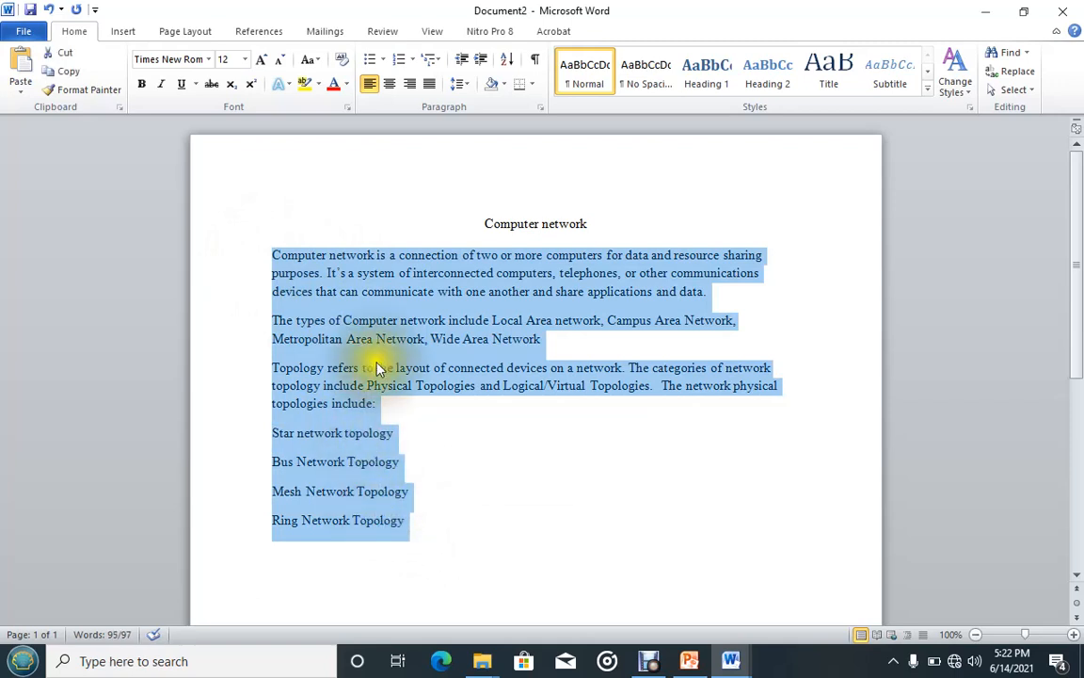
left_click(461, 85)
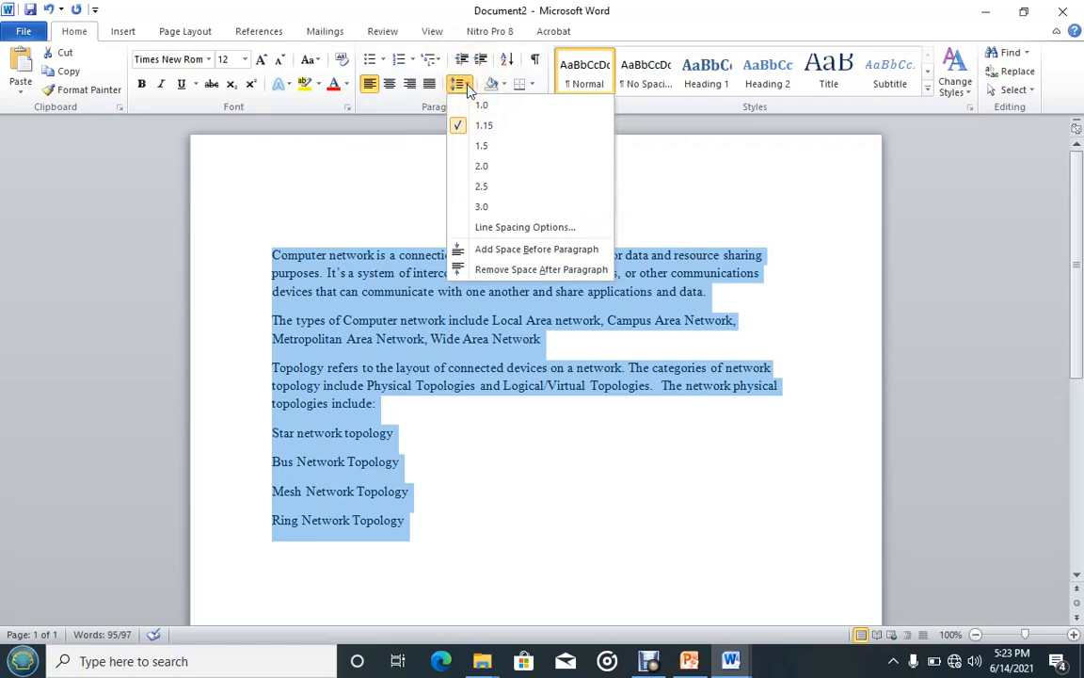
left_click(482, 104)
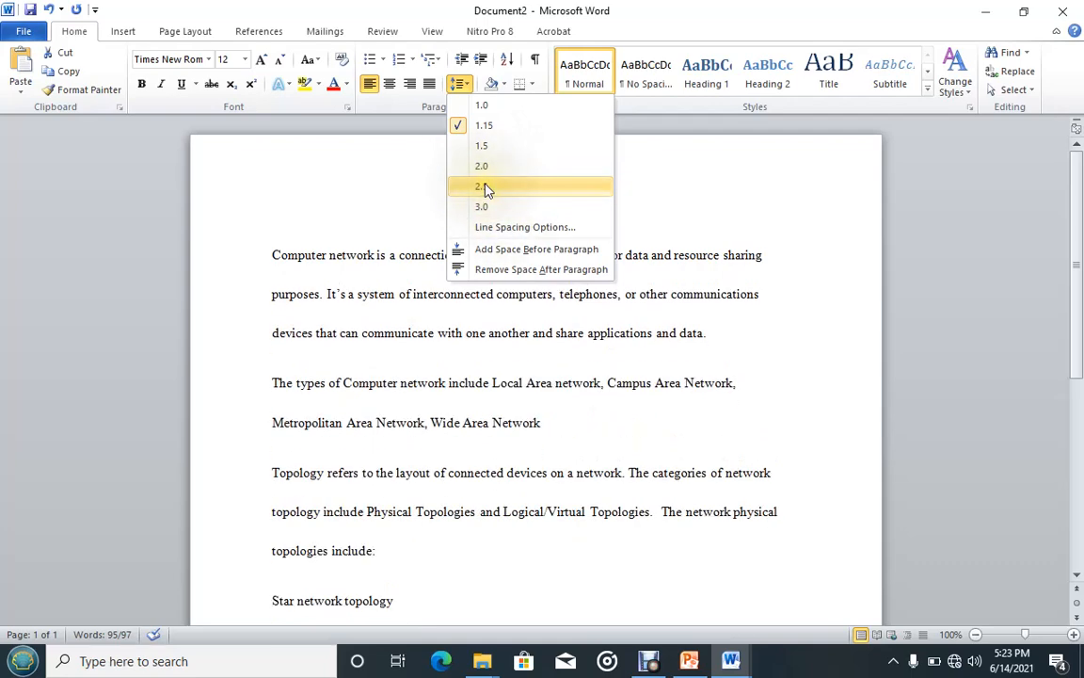
left_click(499, 227)
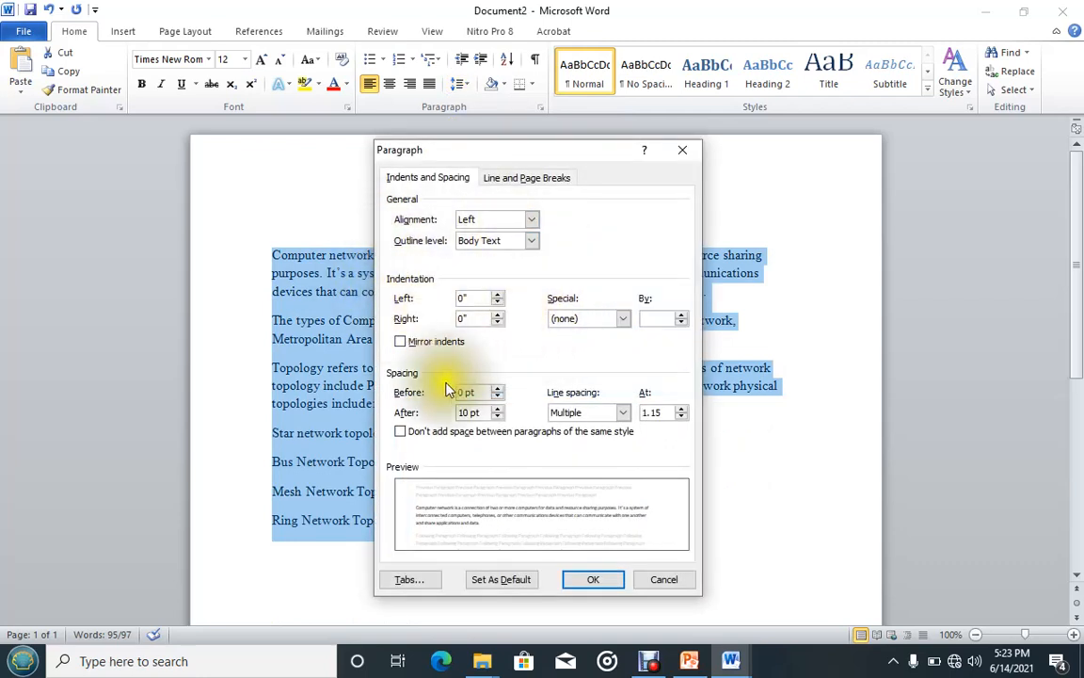
left_click(623, 412)
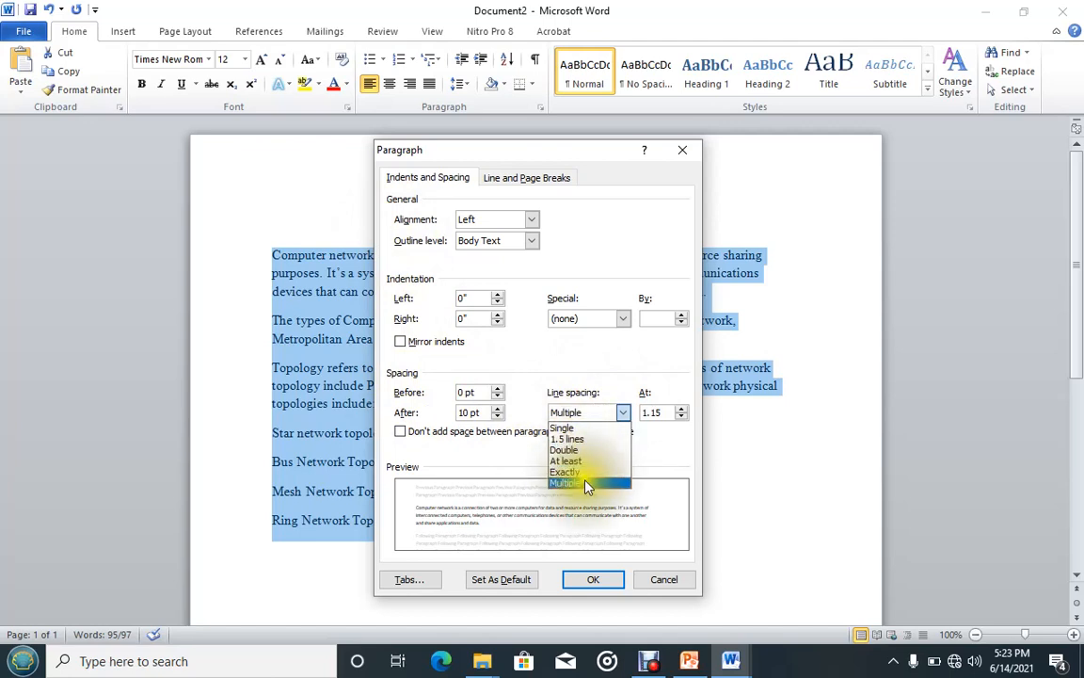
left_click(662, 579)
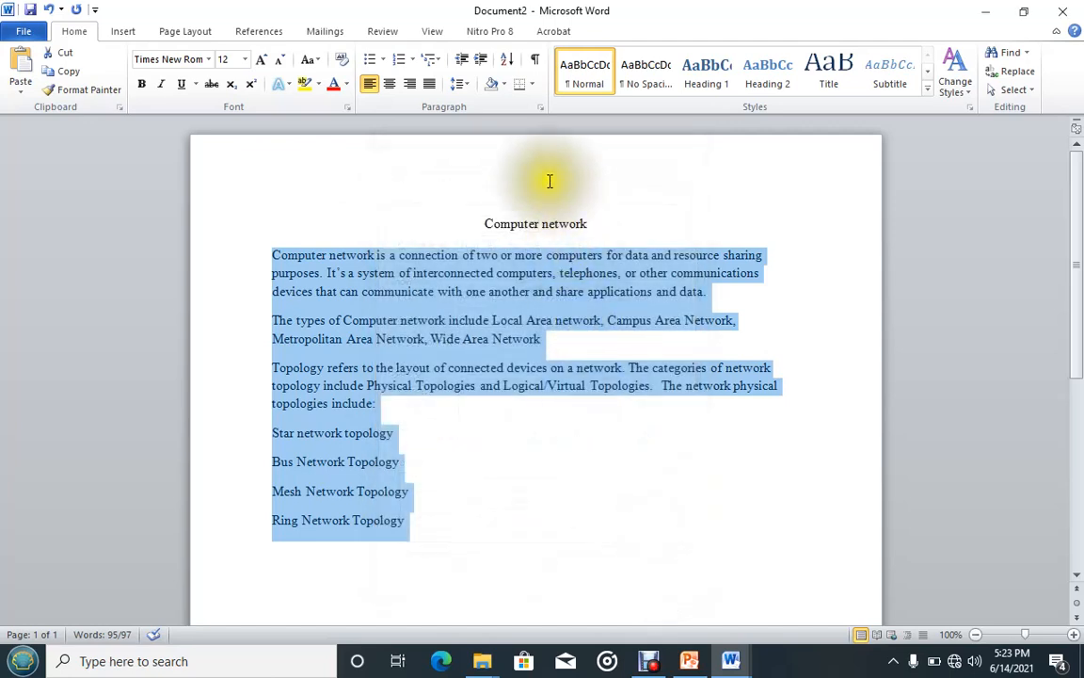
Preview wider line spacing on the selected body text, and add space before its paragraphs
left_click(459, 85)
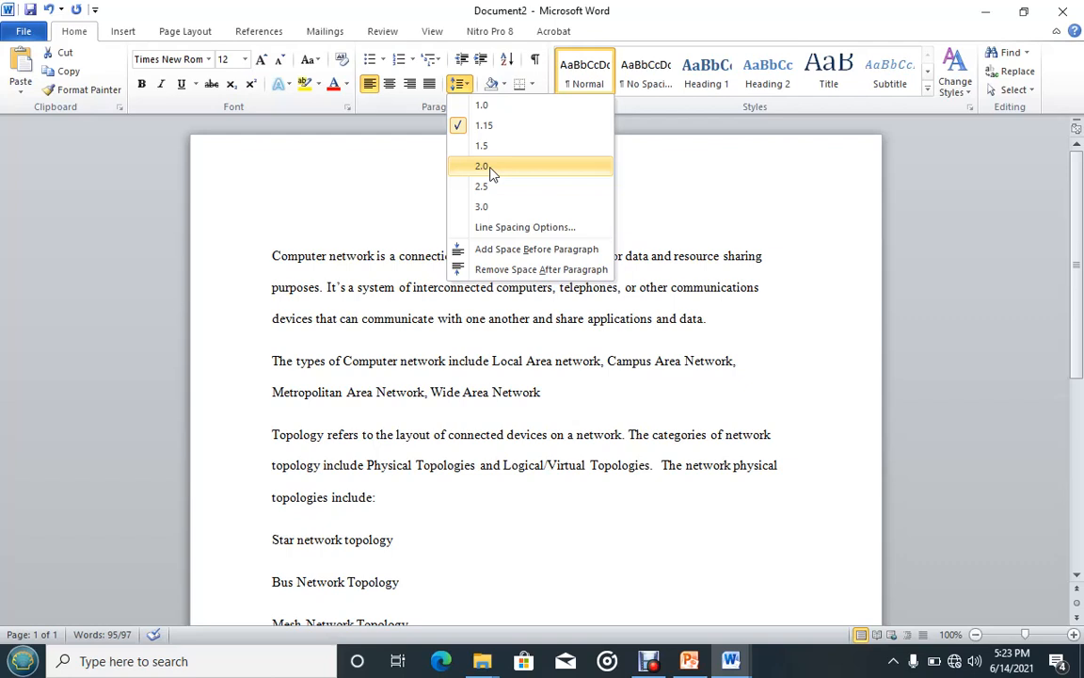
left_click(380, 262)
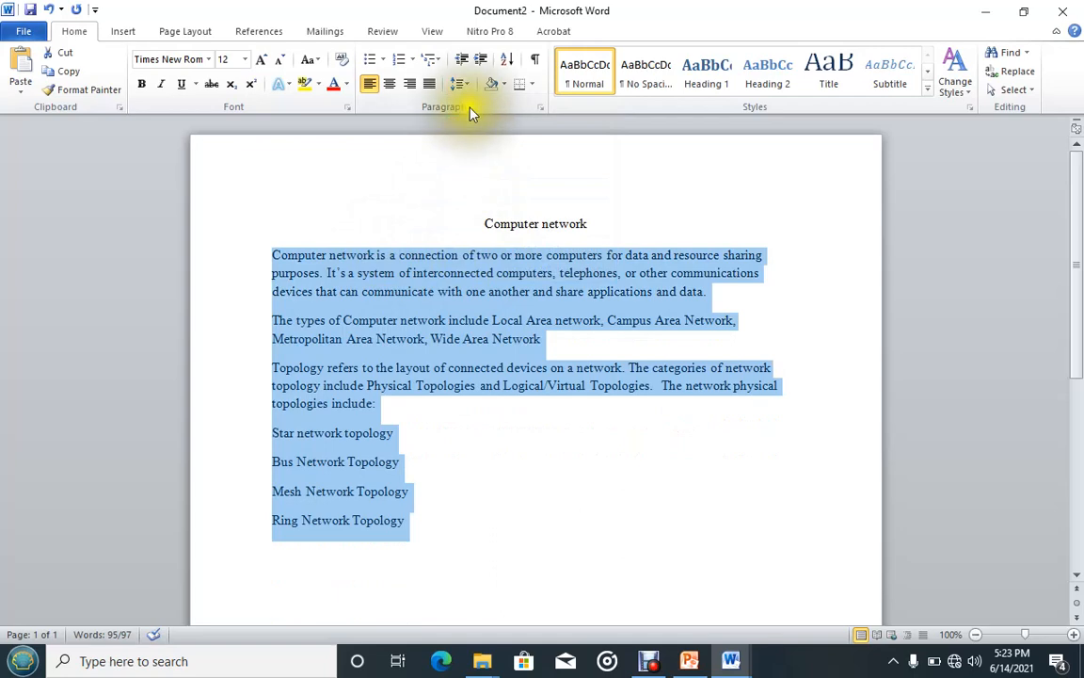
left_click(460, 84)
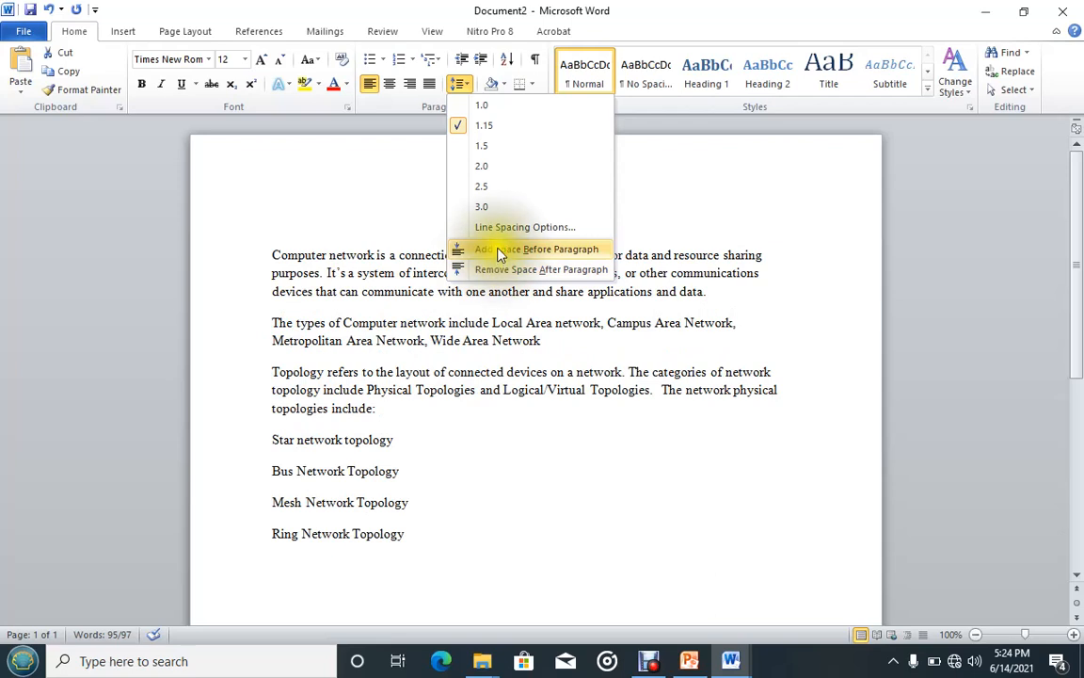
left_click(499, 249)
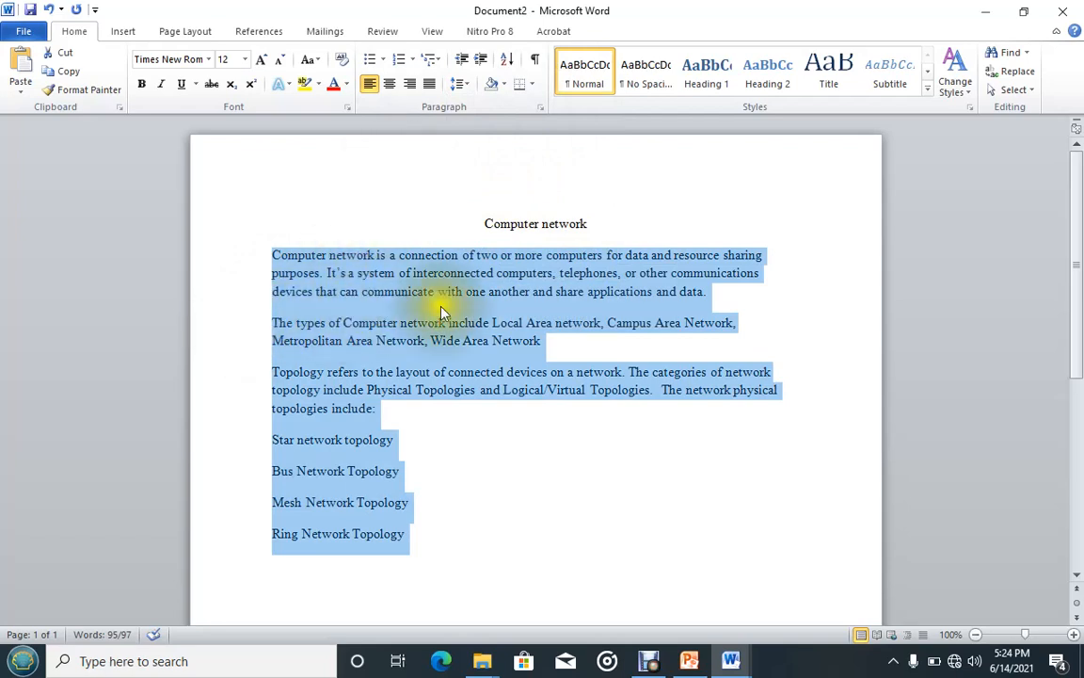
Consult the lesson outline slide in PowerPoint for the next topic, and return to the Word document with the body text deselected
left_click(688, 661)
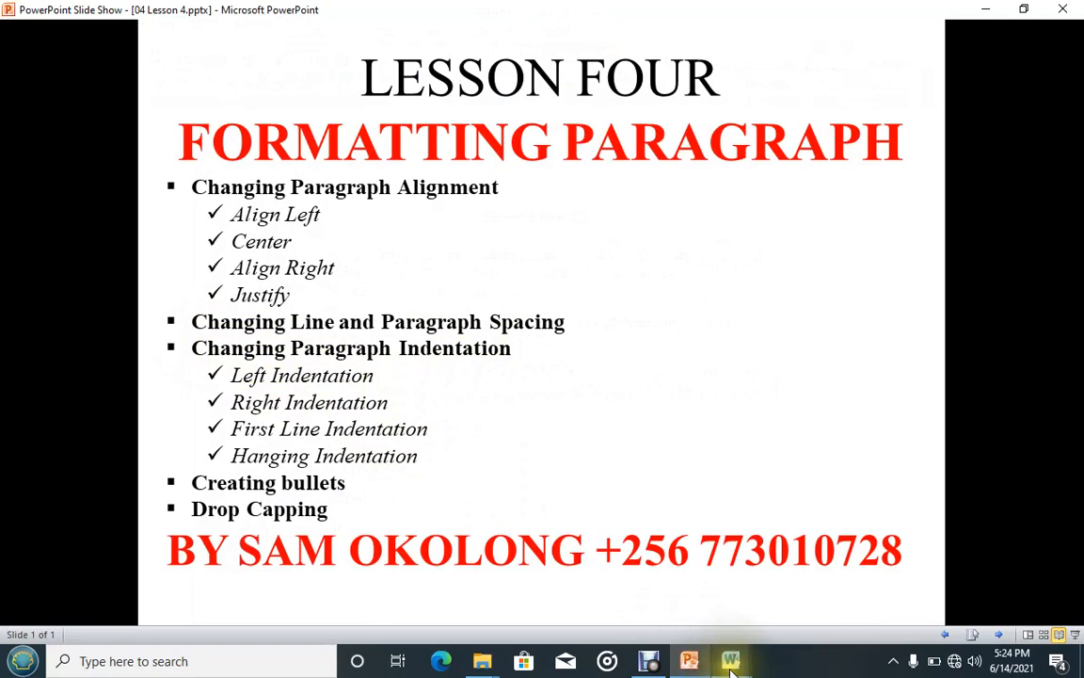
left_click(691, 666)
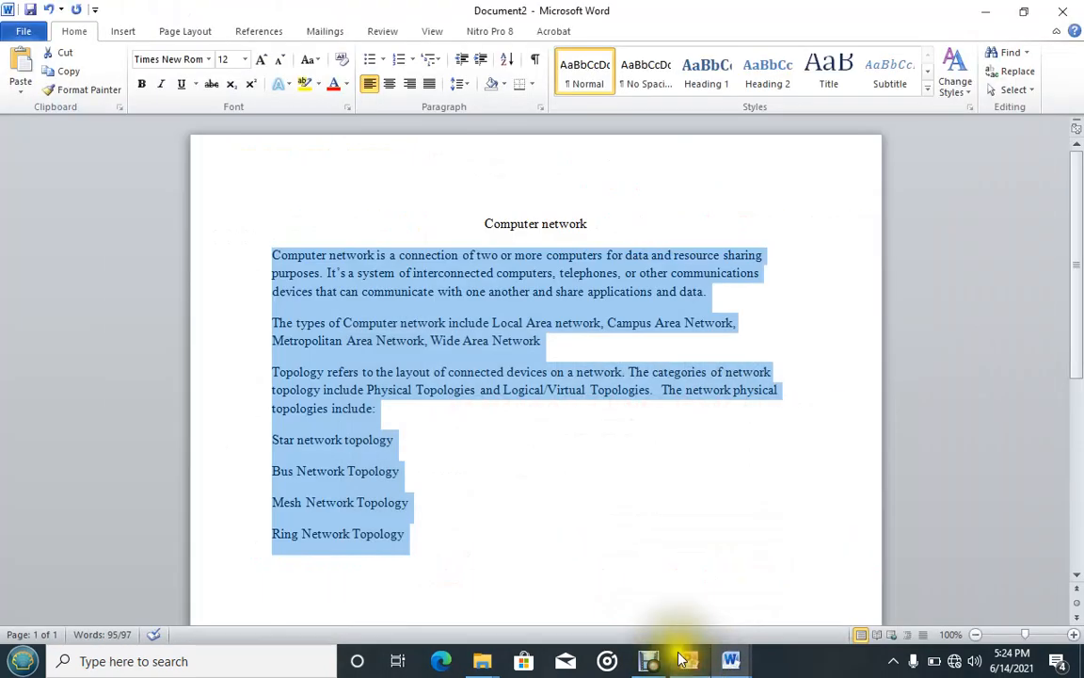
left_click(280, 263)
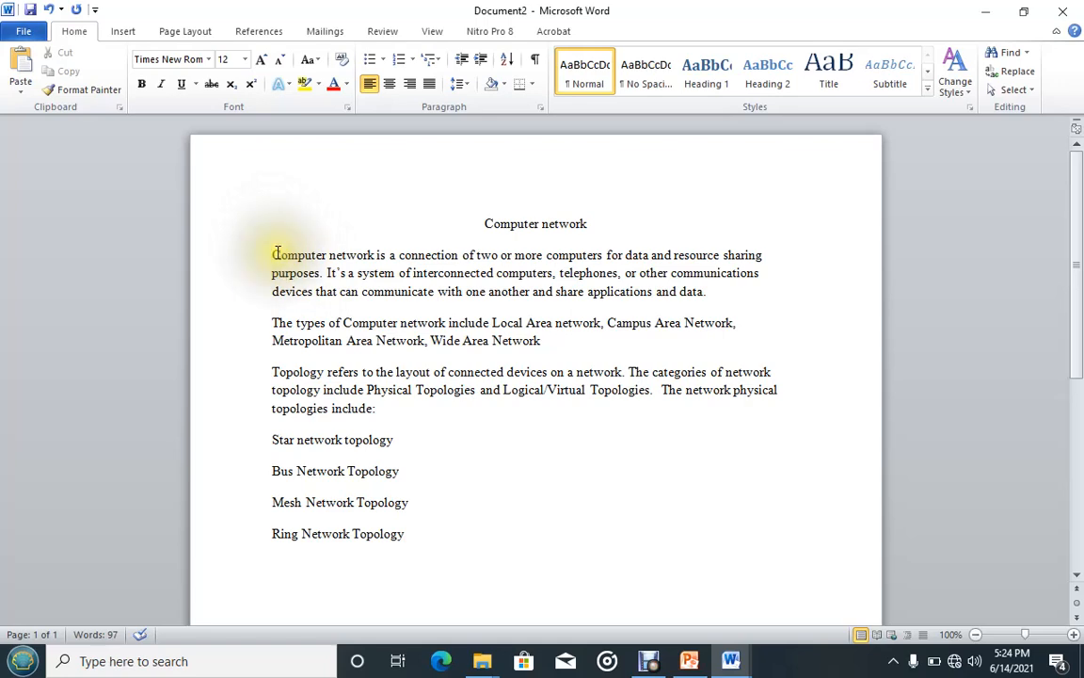
left_click(690, 661)
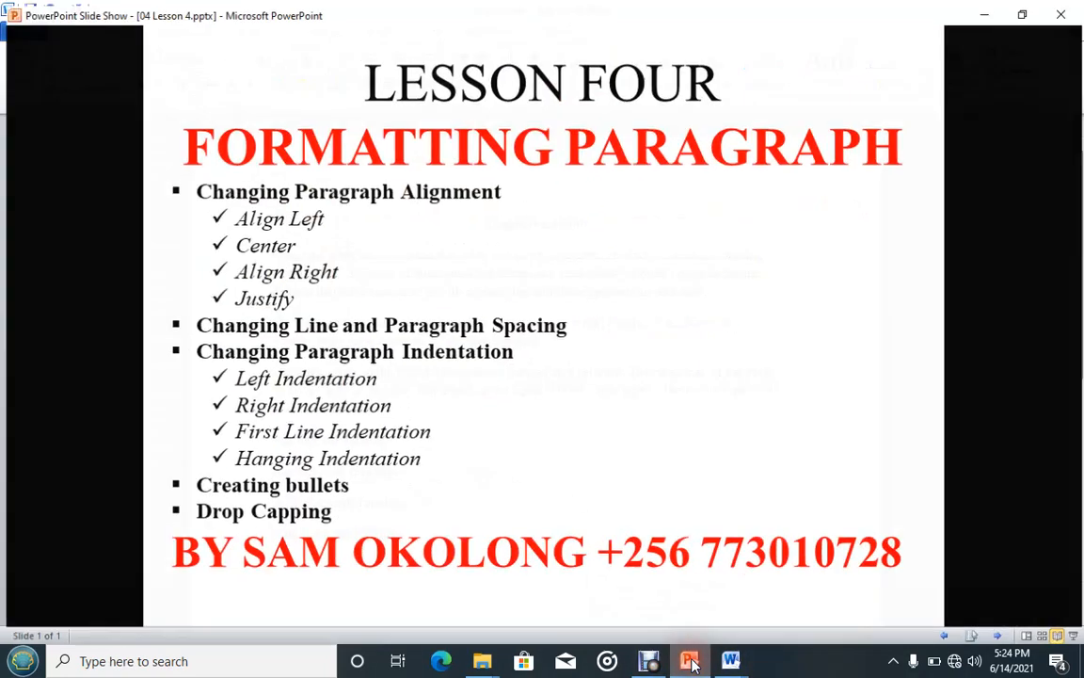
left_click(691, 662)
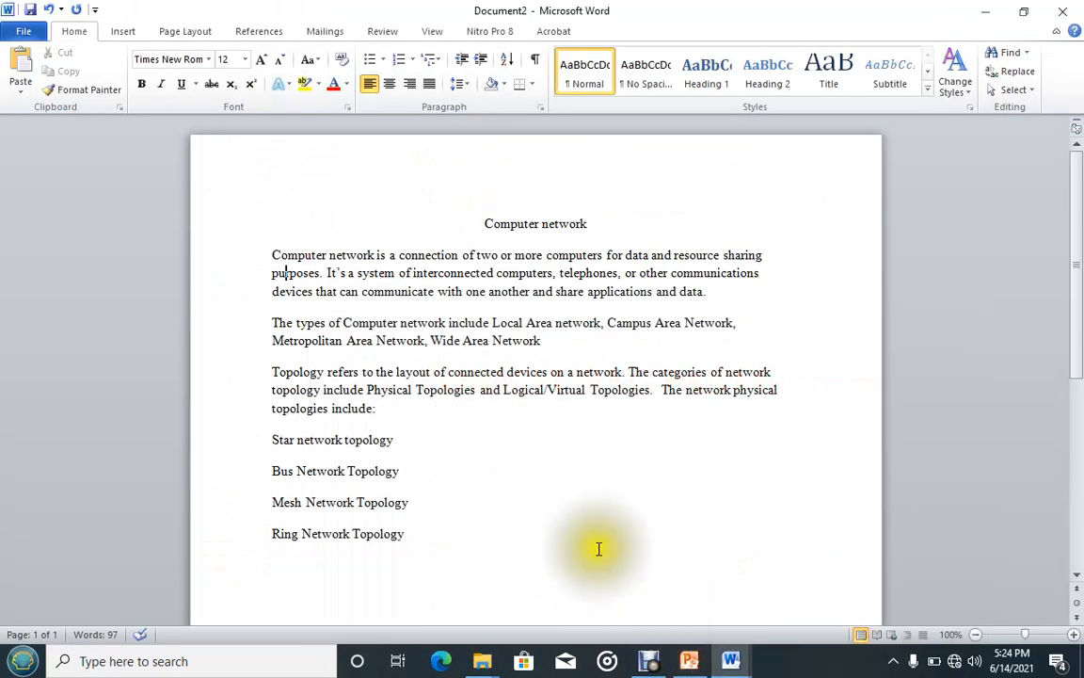
Select the first body paragraph and examine the special indentation choices in its paragraph settings
left_click(273, 255)
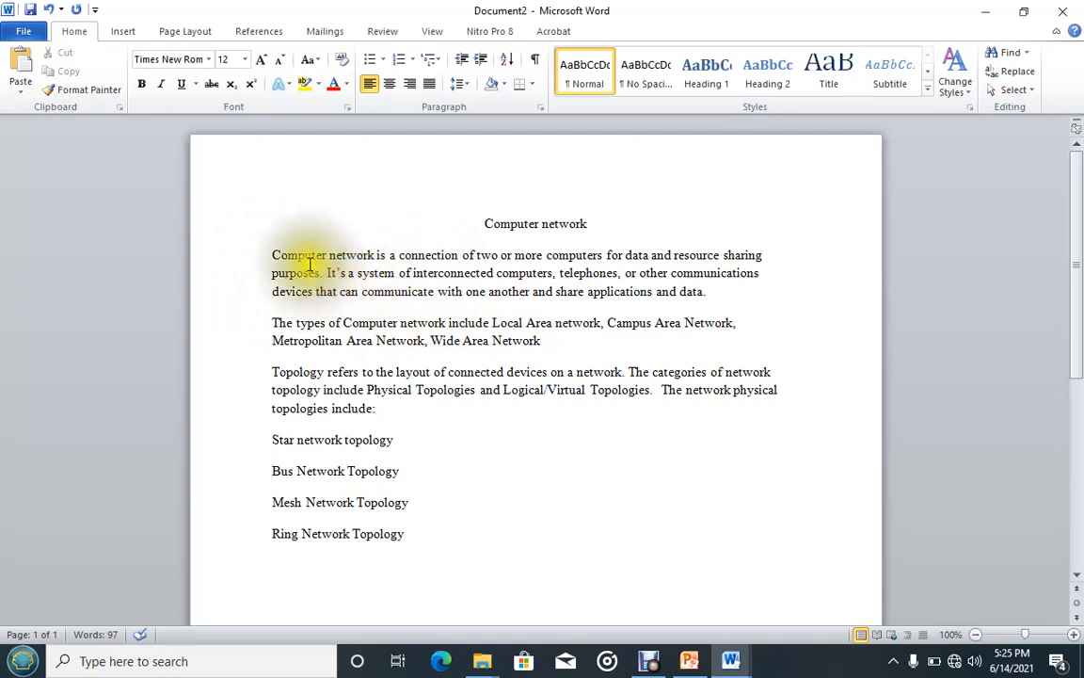
left_click_drag(268, 252, 704, 292)
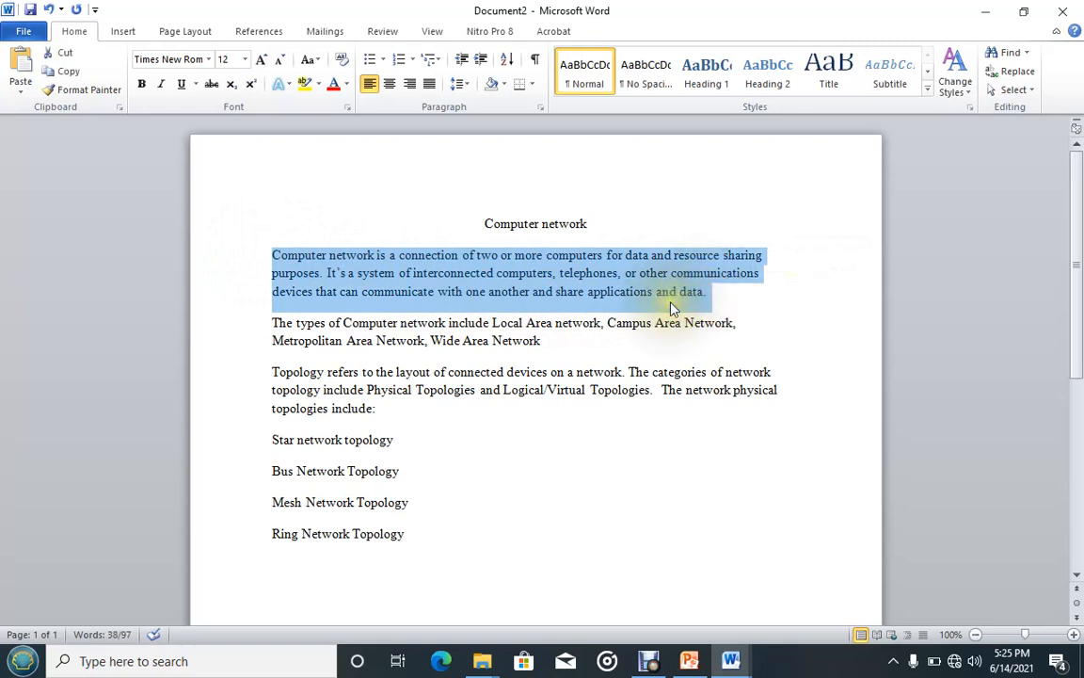
left_click(480, 61)
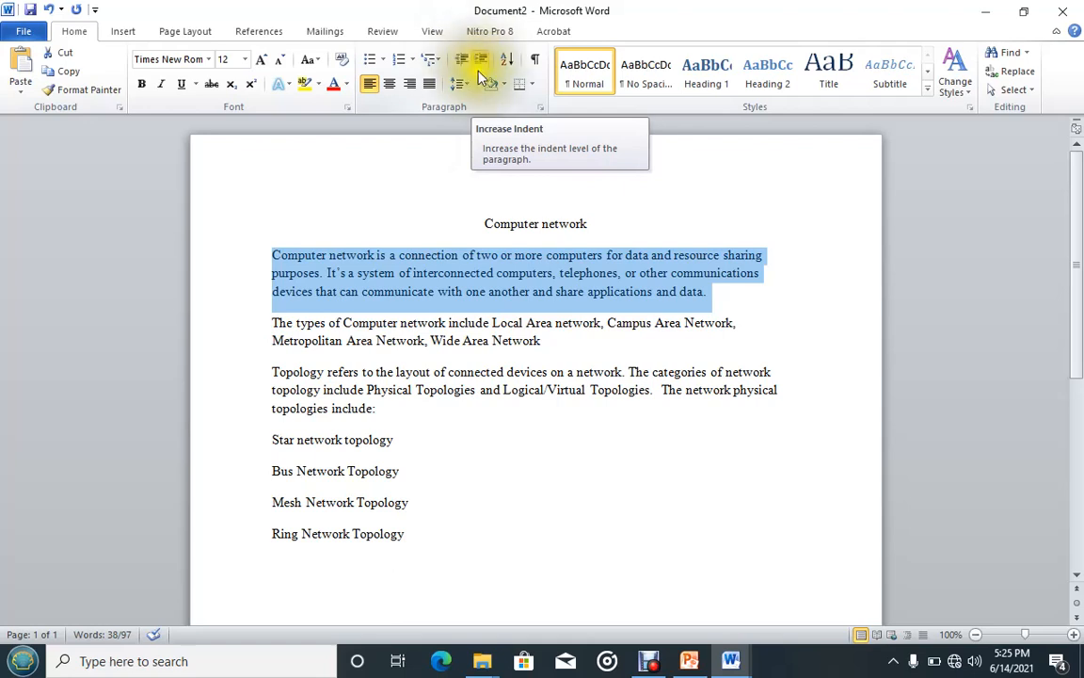
left_click(541, 108)
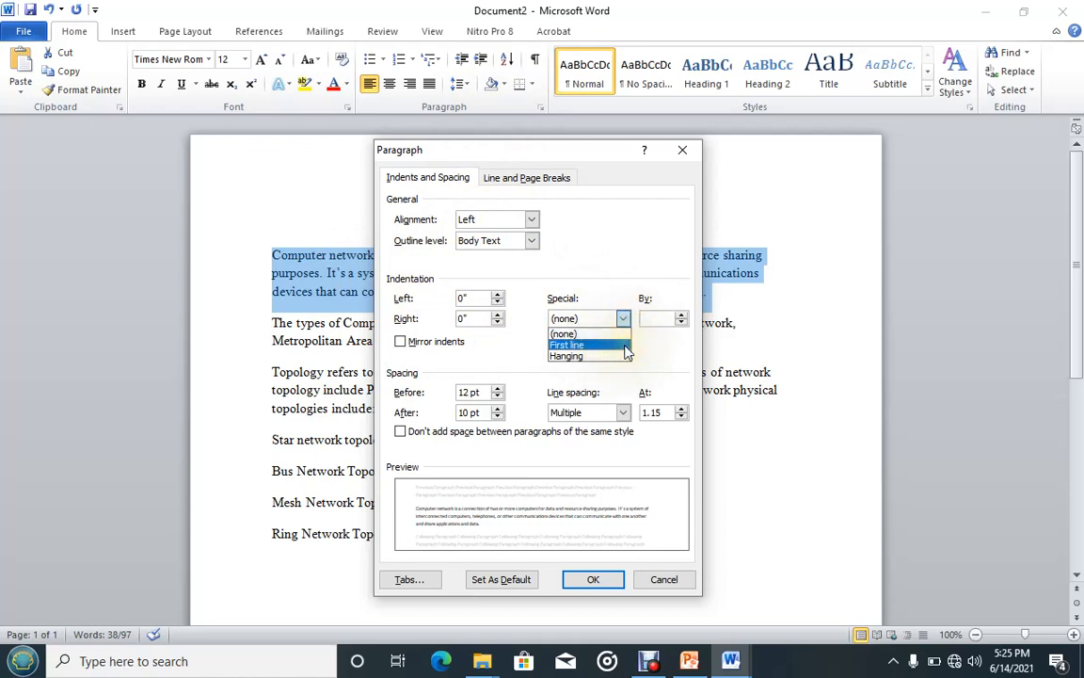
left_click(654, 249)
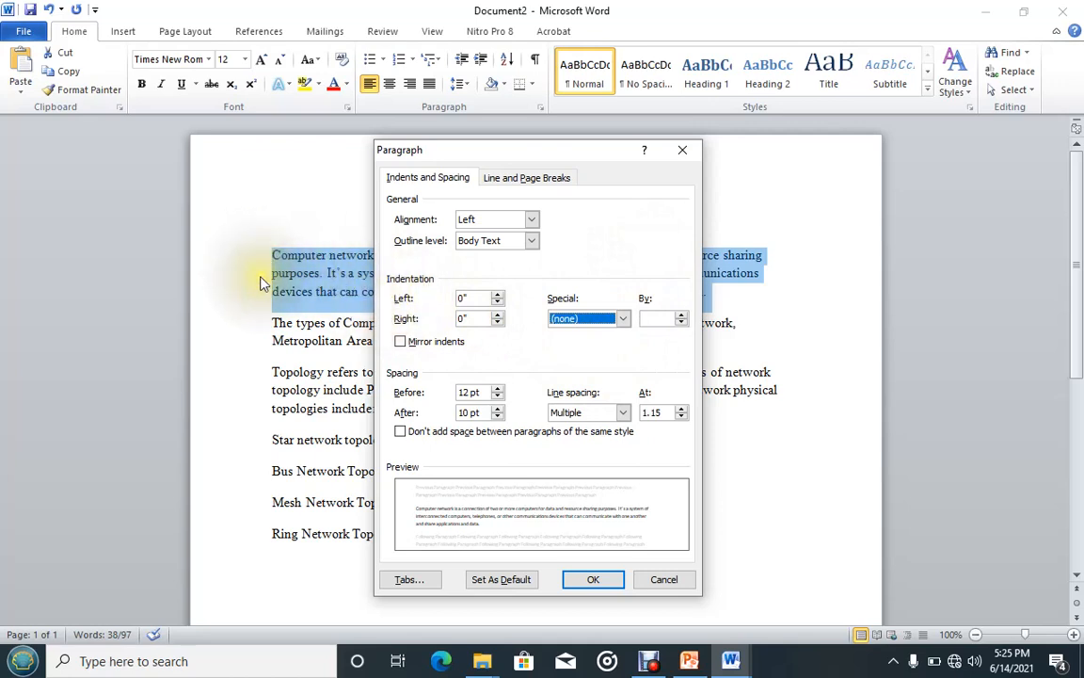
Set the first body paragraph's left indentation to 1.5" and apply it
left_click(498, 298)
left_click(500, 298)
left_click(499, 294)
left_click(499, 295)
left_click(499, 295)
left_click(498, 295)
left_click(499, 295)
left_click(499, 296)
left_click(499, 296)
left_click(499, 295)
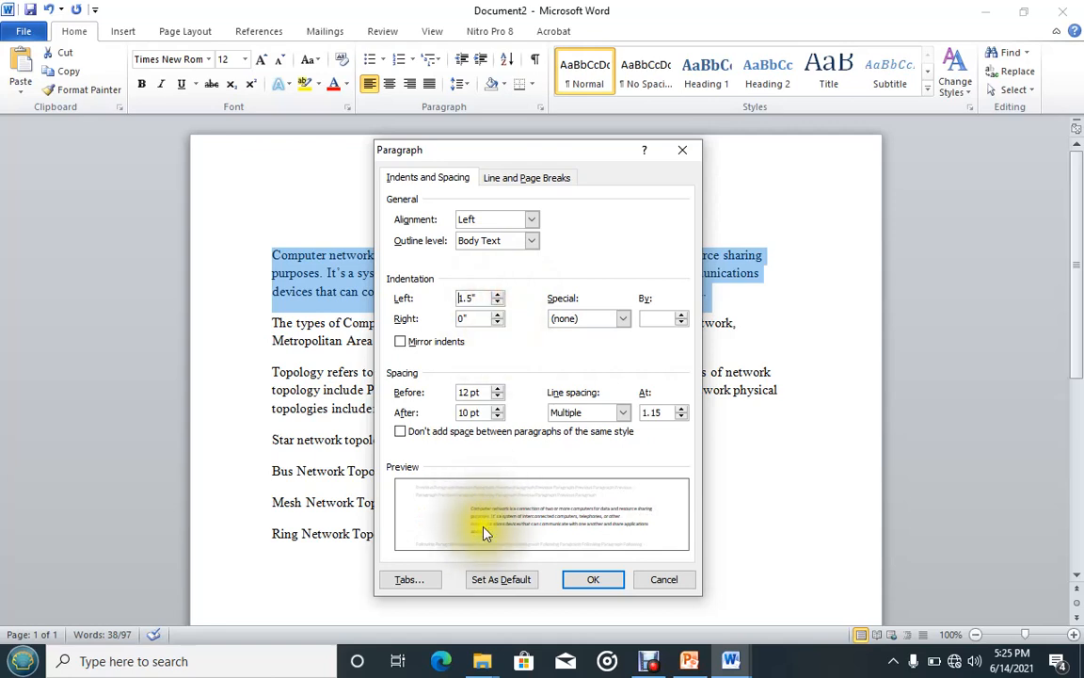
left_click(499, 294)
left_click(498, 294)
left_click(499, 303)
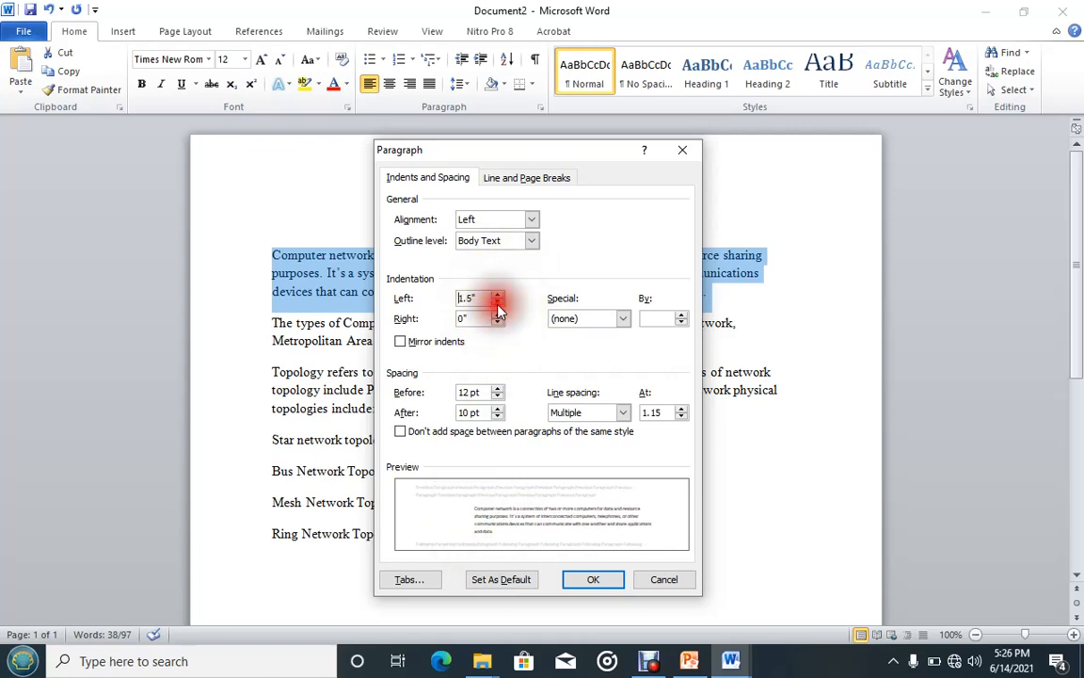
left_click(591, 580)
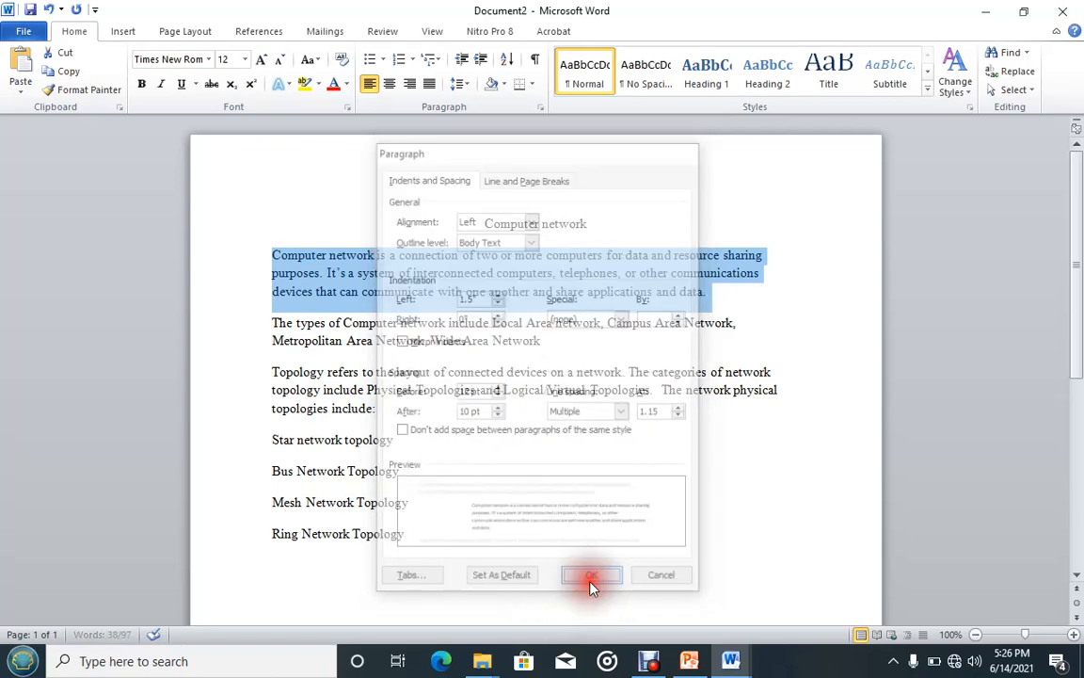
Compare the indented first paragraph with the paragraph on types of computer network below it
left_click(450, 341)
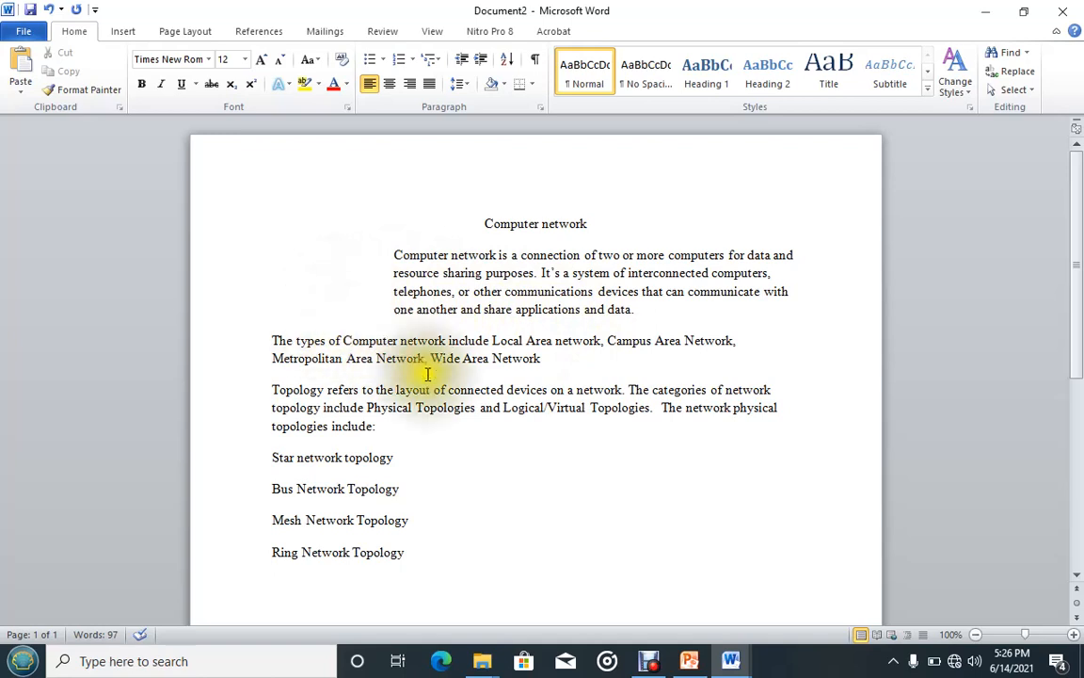
left_click_drag(547, 357, 268, 350)
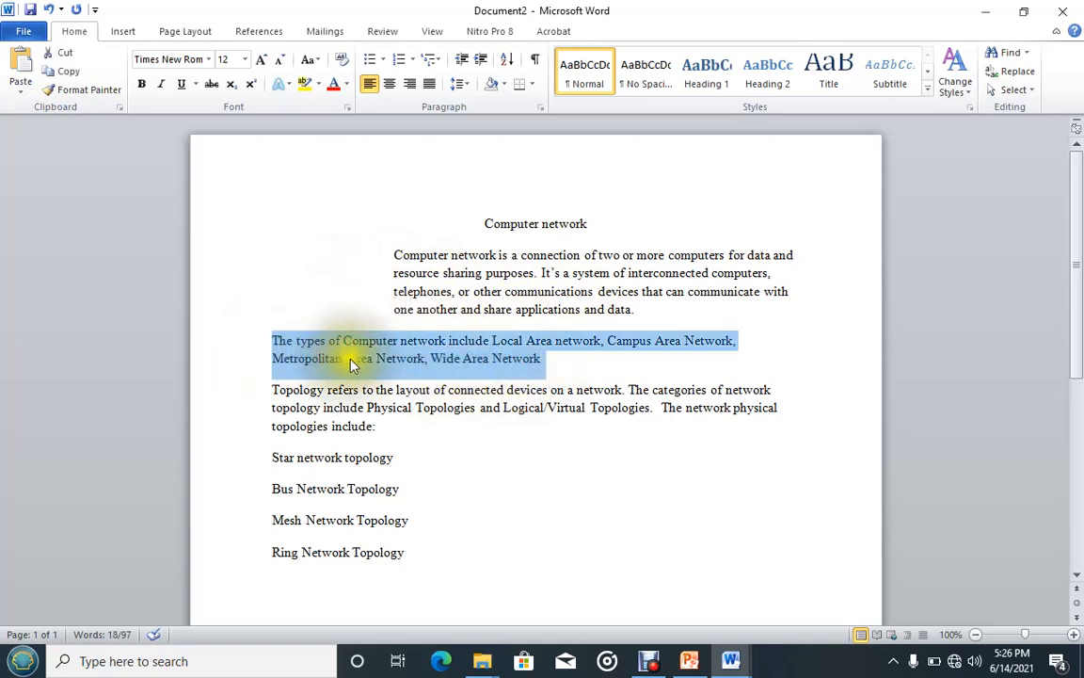
left_click(513, 311)
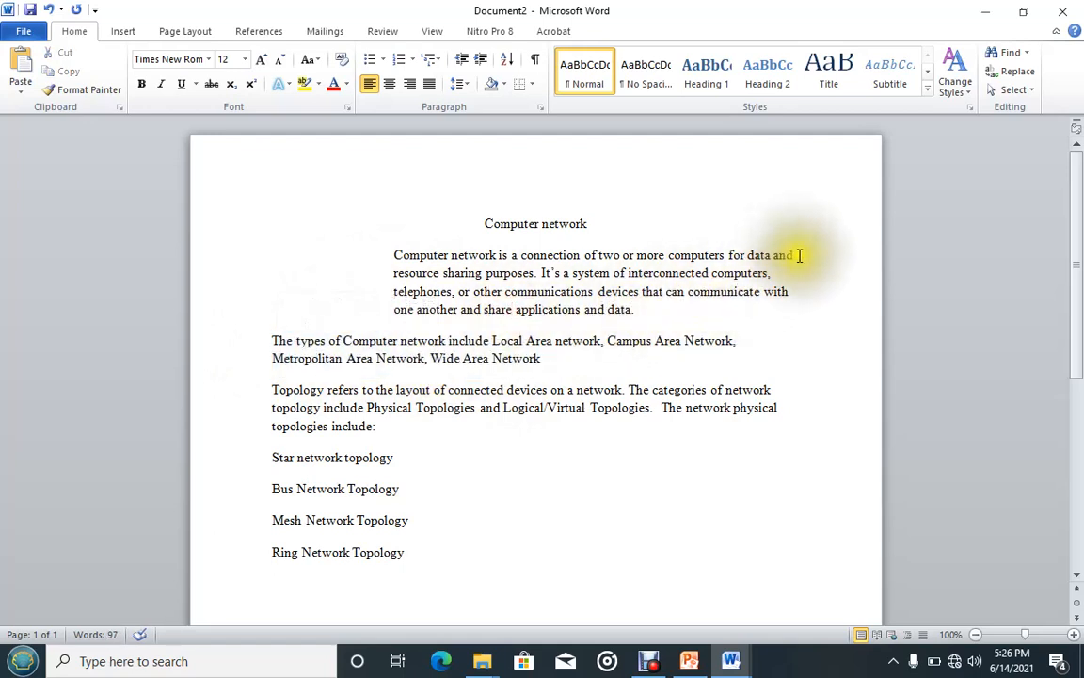
Select the first body paragraph again and apply a right indentation of 1.5"
left_click_drag(626, 312, 411, 278)
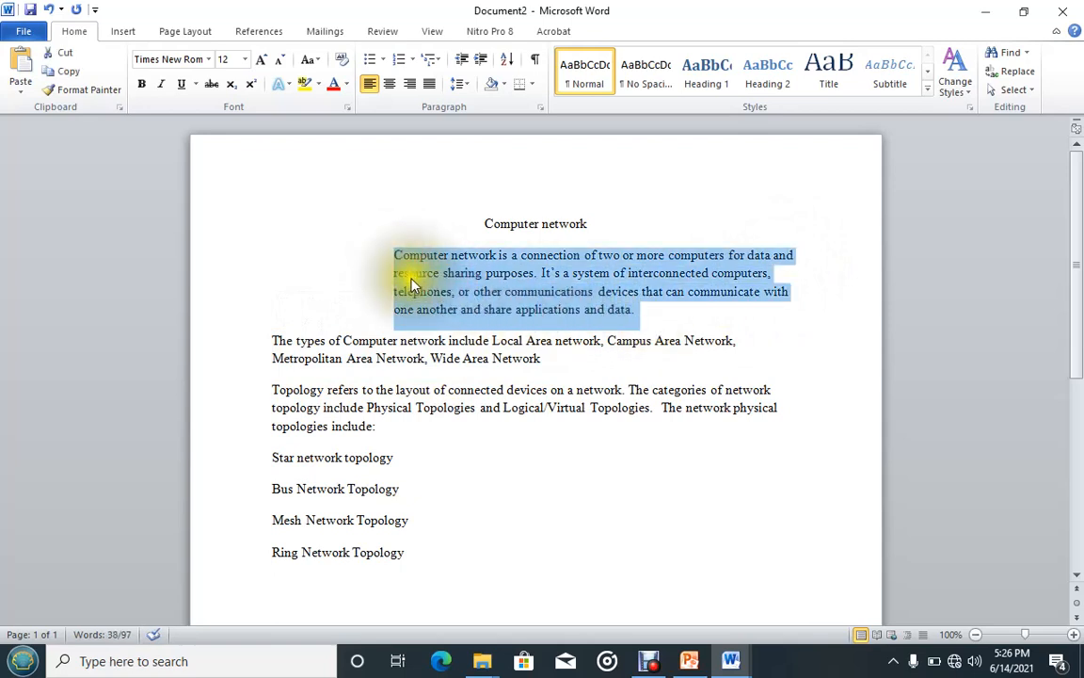
left_click(541, 108)
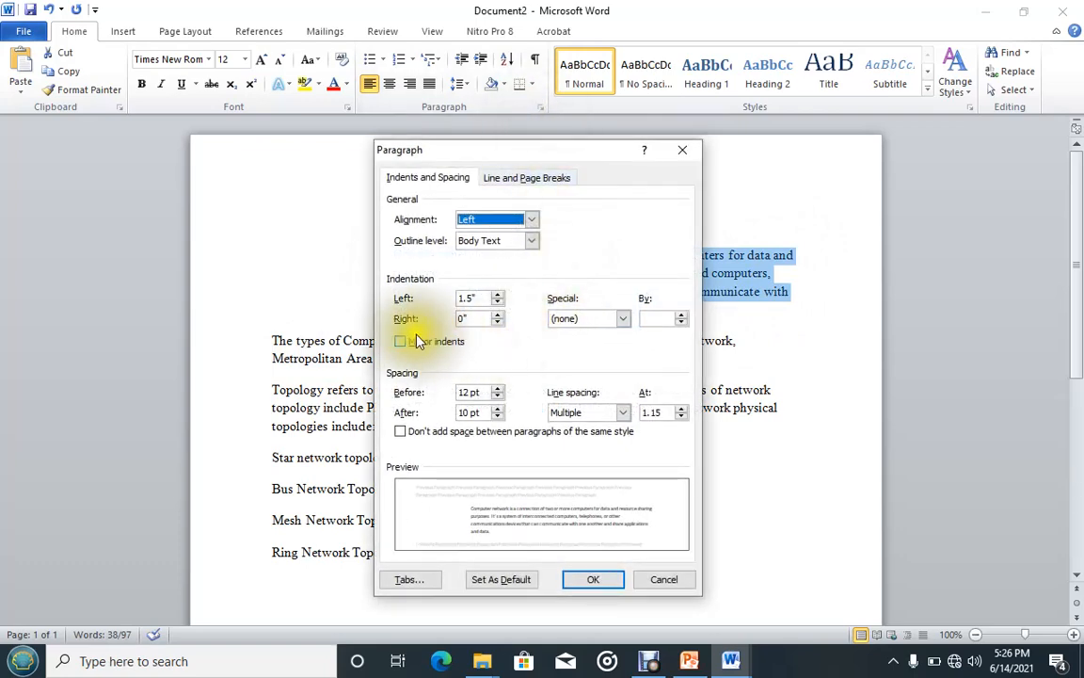
left_click(498, 315)
left_click(498, 314)
left_click(497, 314)
left_click(498, 314)
left_click(498, 314)
left_click(497, 314)
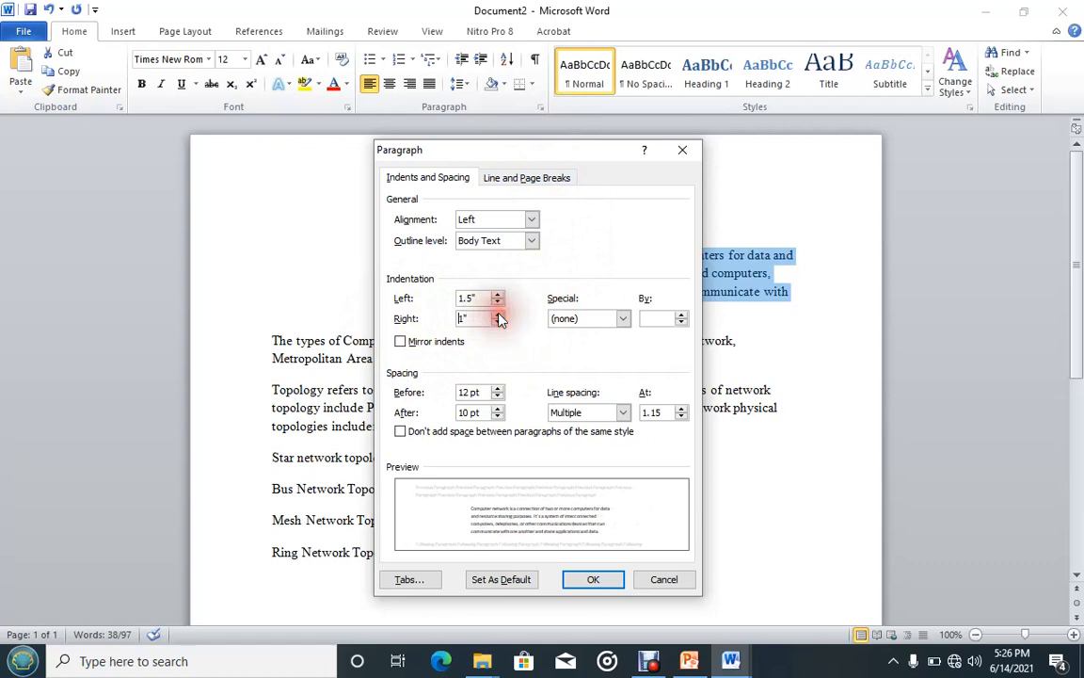
left_click(498, 315)
left_click(498, 315)
left_click(498, 314)
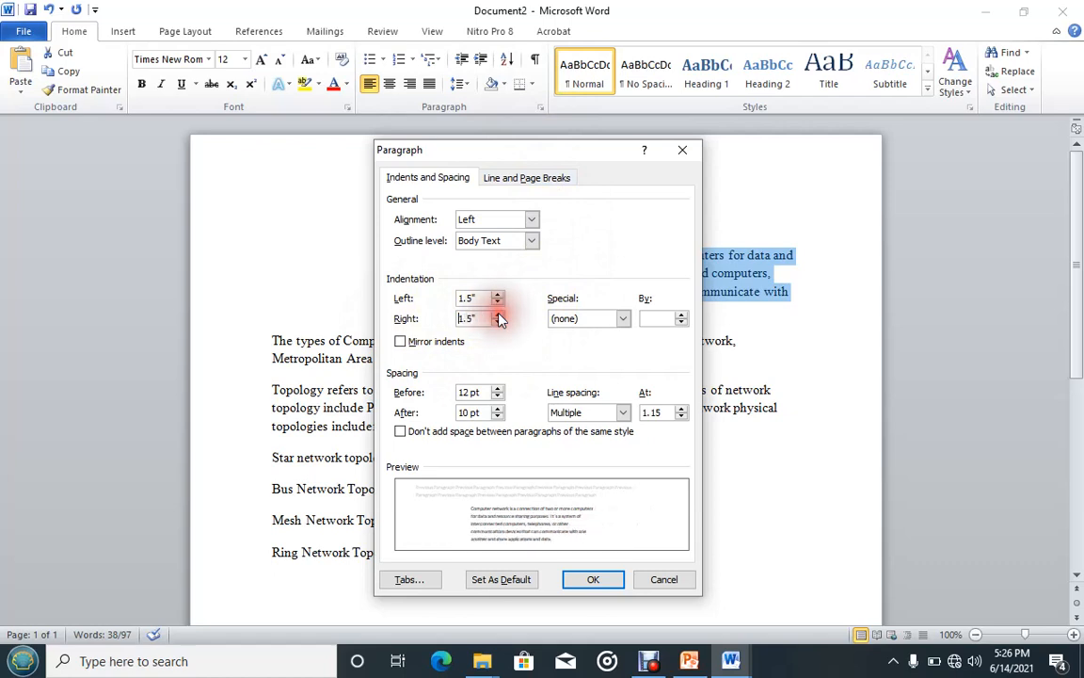
left_click(498, 314)
left_click(594, 579)
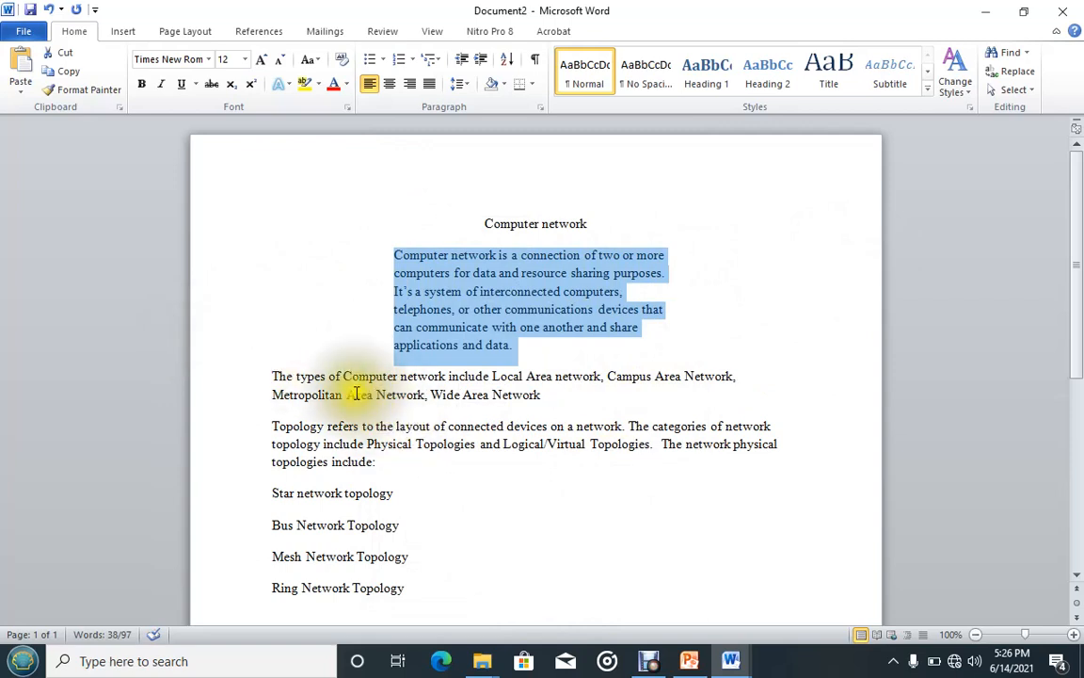
Apply a first line indentation of 1.5" to the second body paragraph, on the types of computer network
left_click_drag(544, 395, 287, 399)
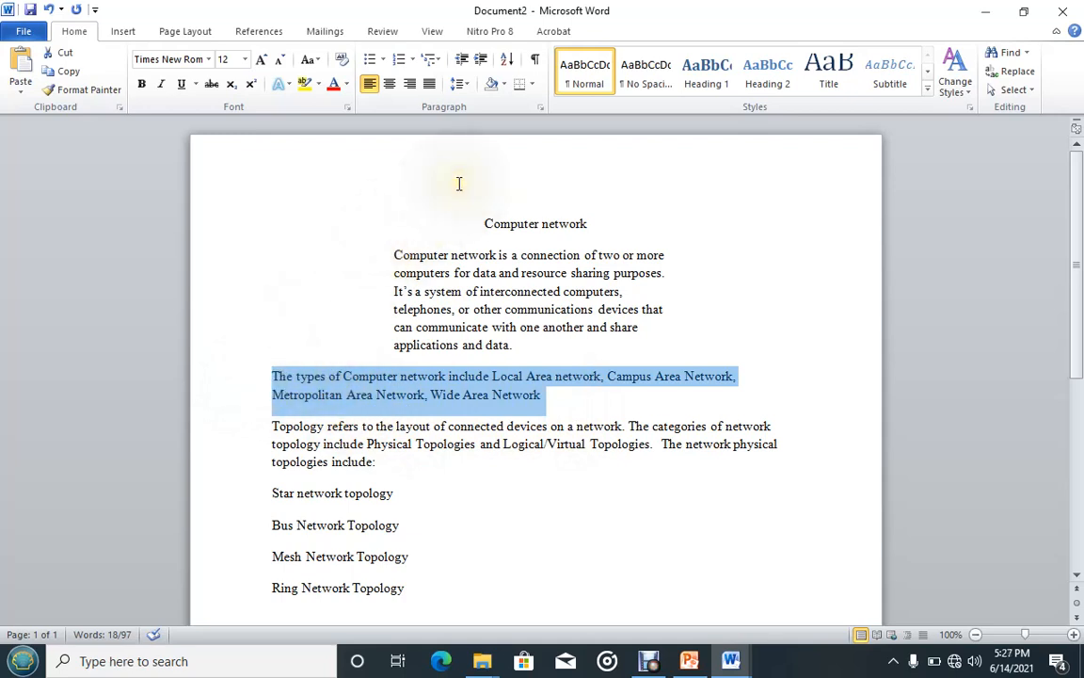
left_click(541, 109)
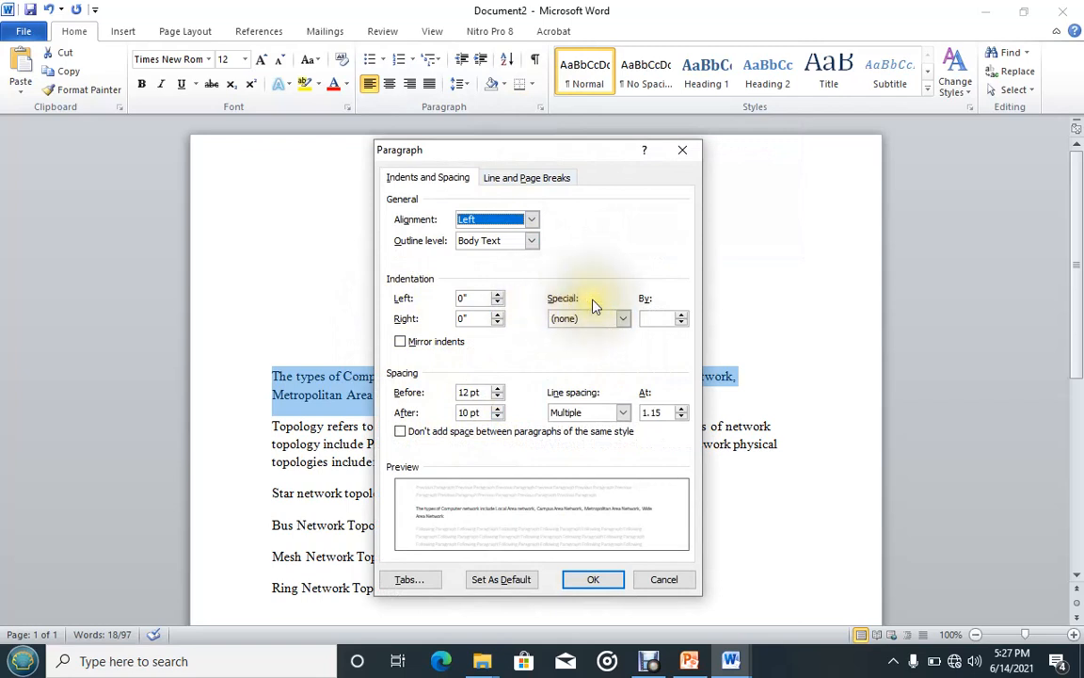
left_click(623, 320)
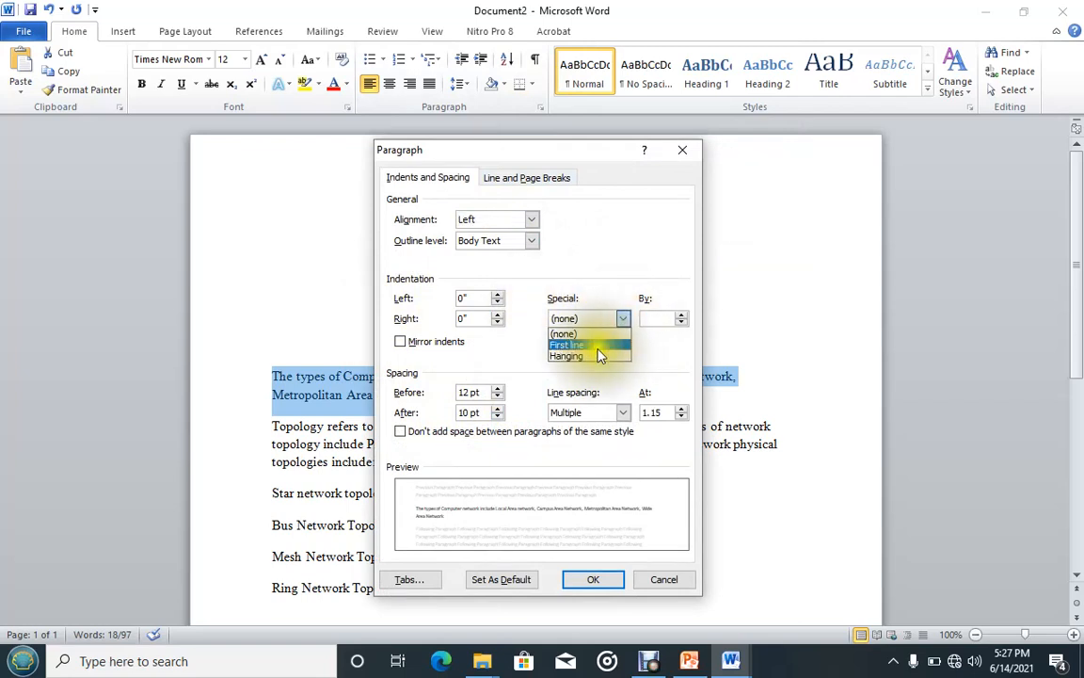
left_click(578, 348)
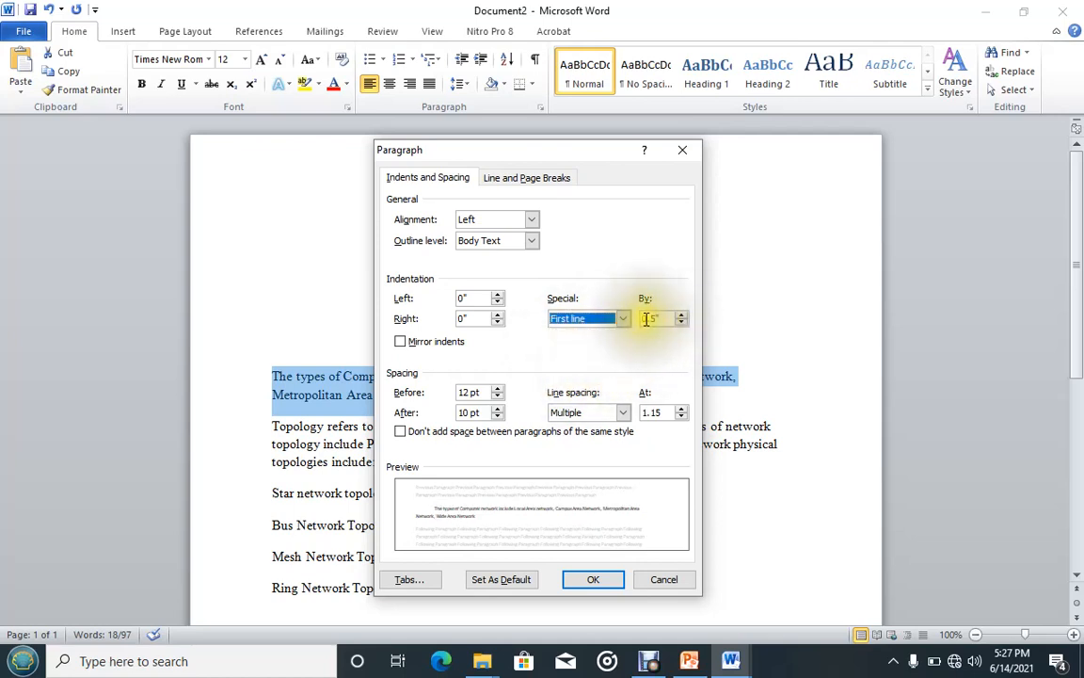
left_click(683, 314)
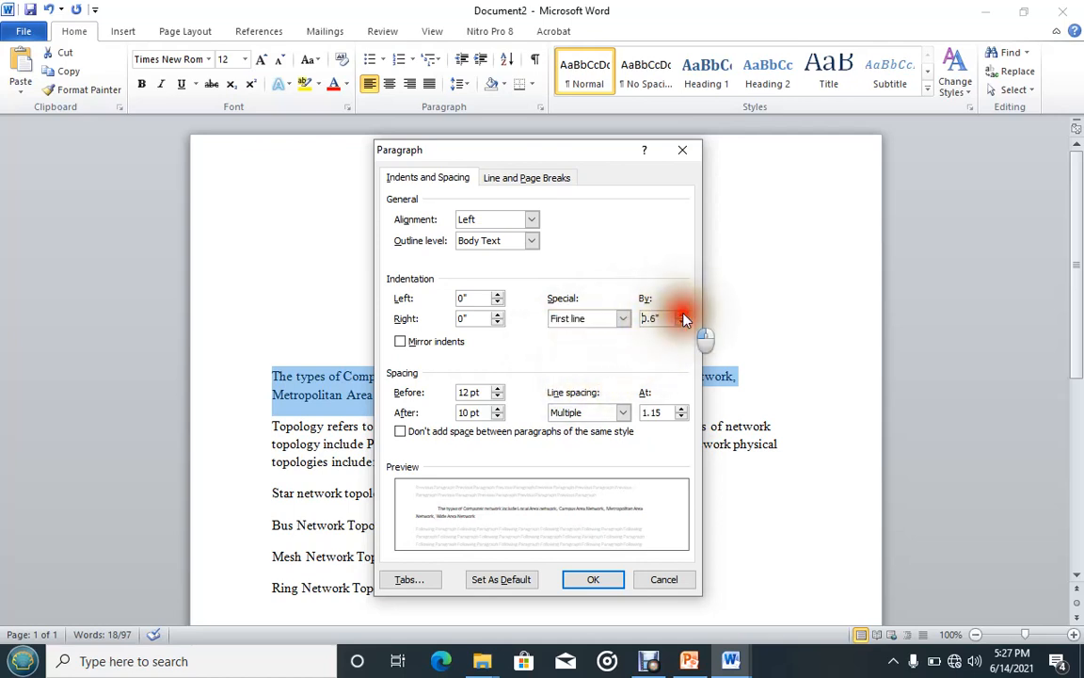
left_click(682, 314)
left_click(682, 315)
left_click(682, 314)
left_click(683, 314)
left_click(682, 315)
left_click(683, 317)
left_click(683, 317)
left_click(683, 317)
left_click(682, 323)
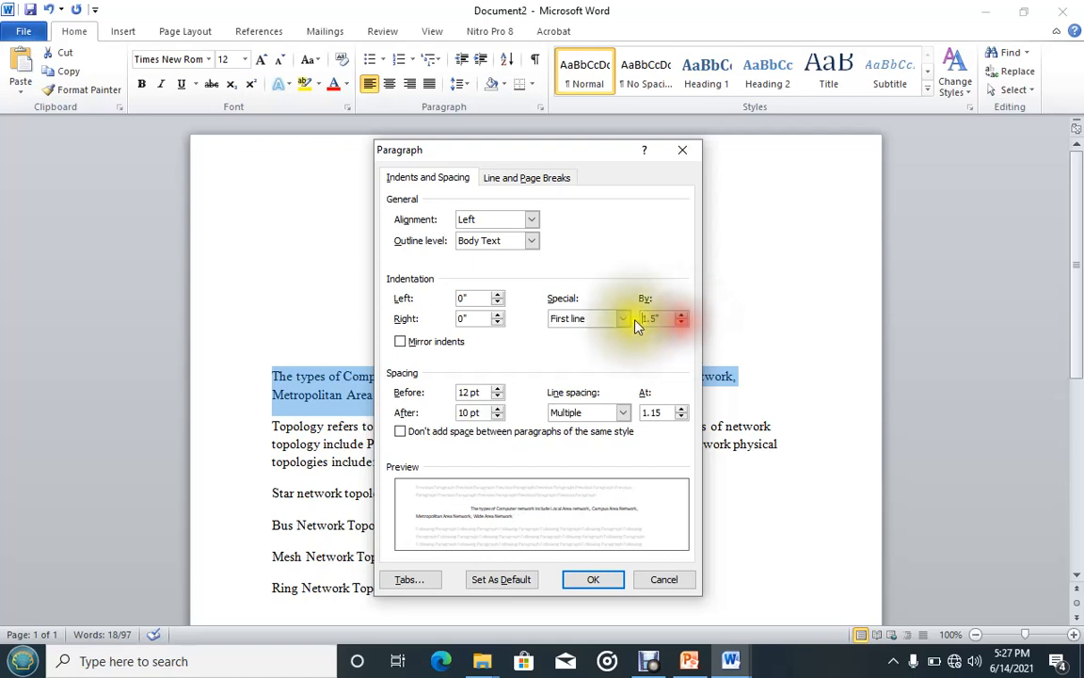
left_click(593, 582)
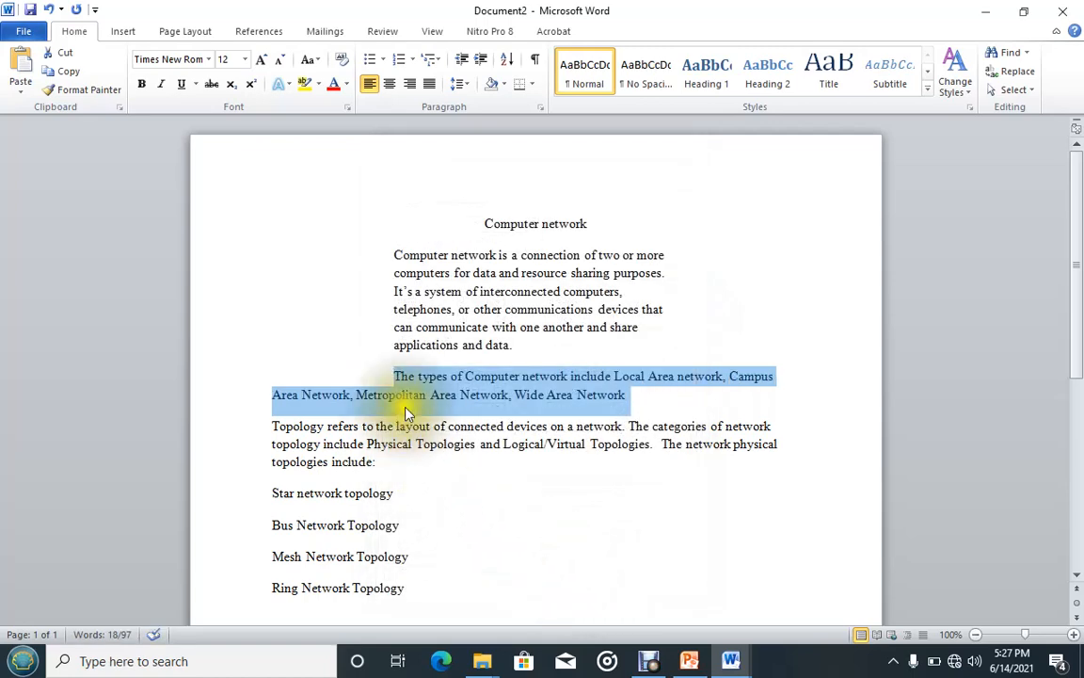
left_click(411, 394)
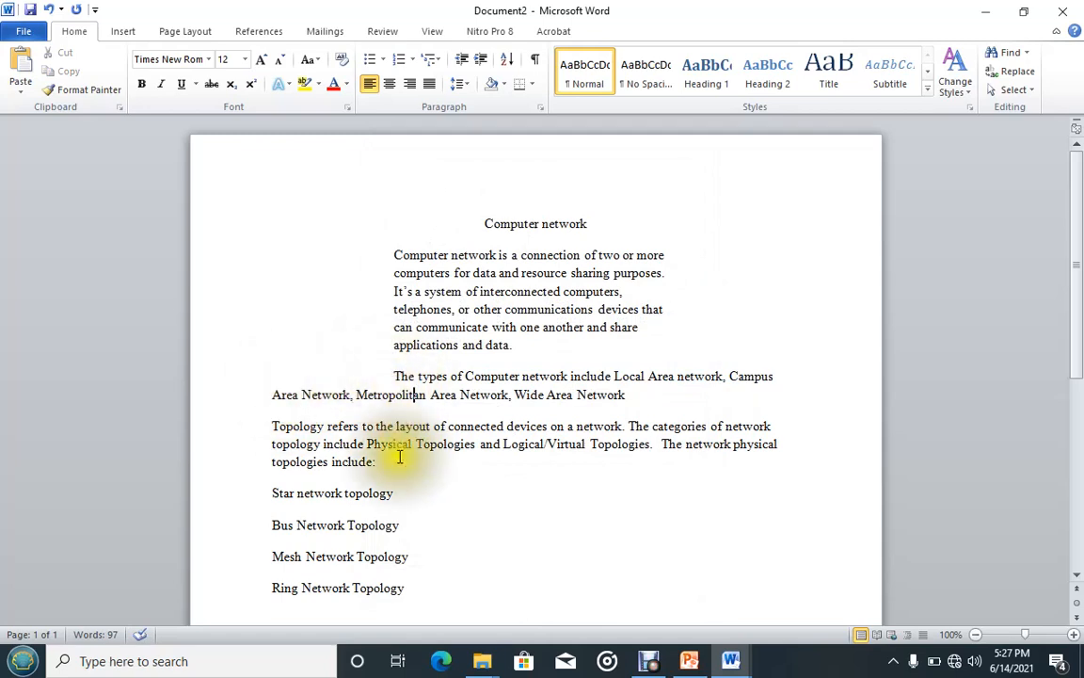
Apply a hanging indentation of 1.5" to the third body paragraph, which begins "Topology refers to the layout"
left_click_drag(380, 464, 264, 426)
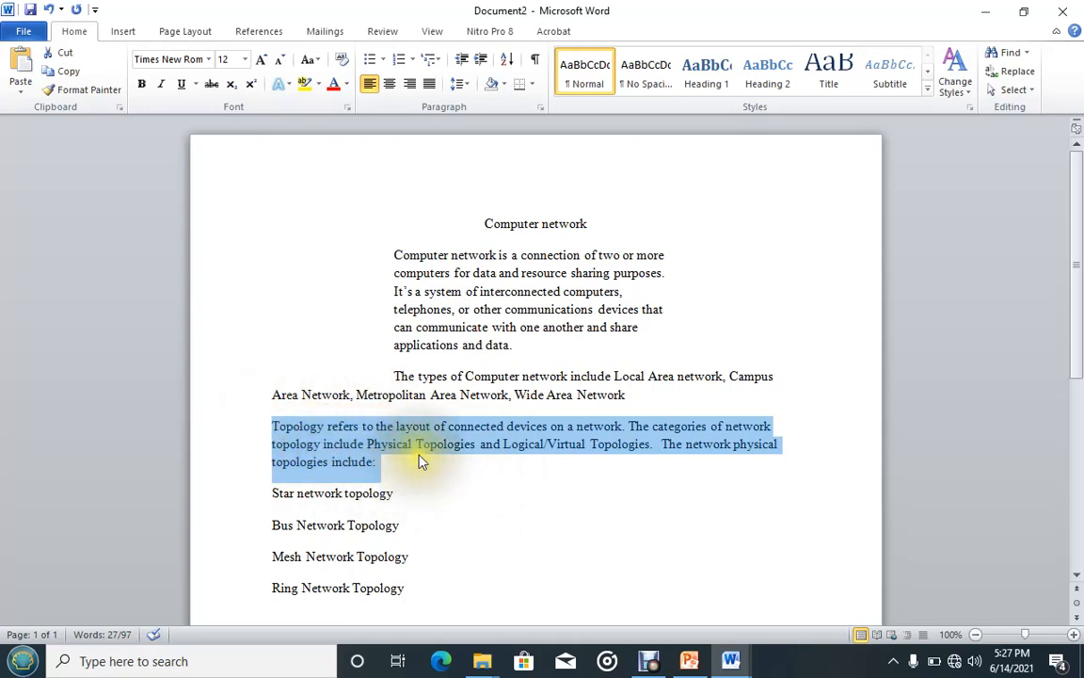
left_click(540, 107)
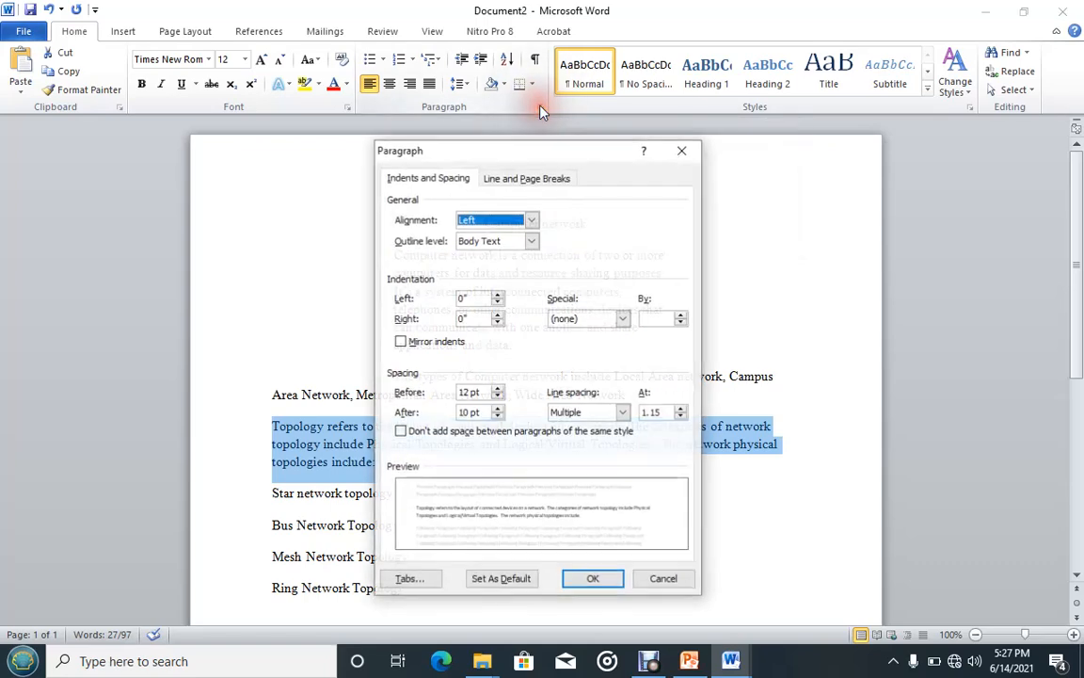
left_click(623, 318)
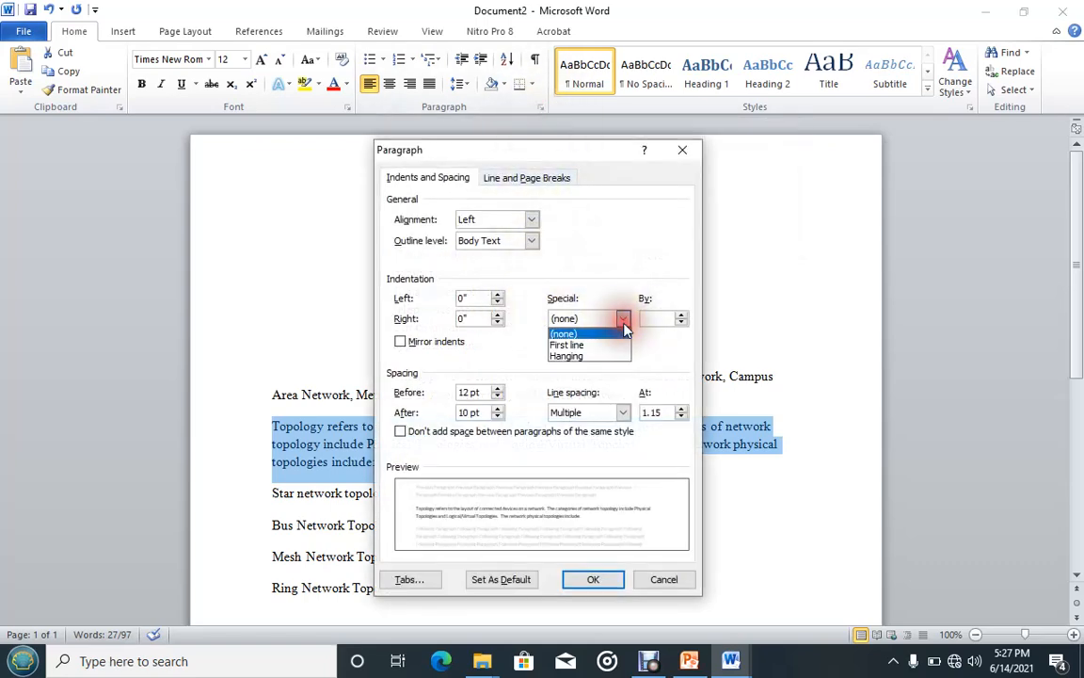
left_click(574, 357)
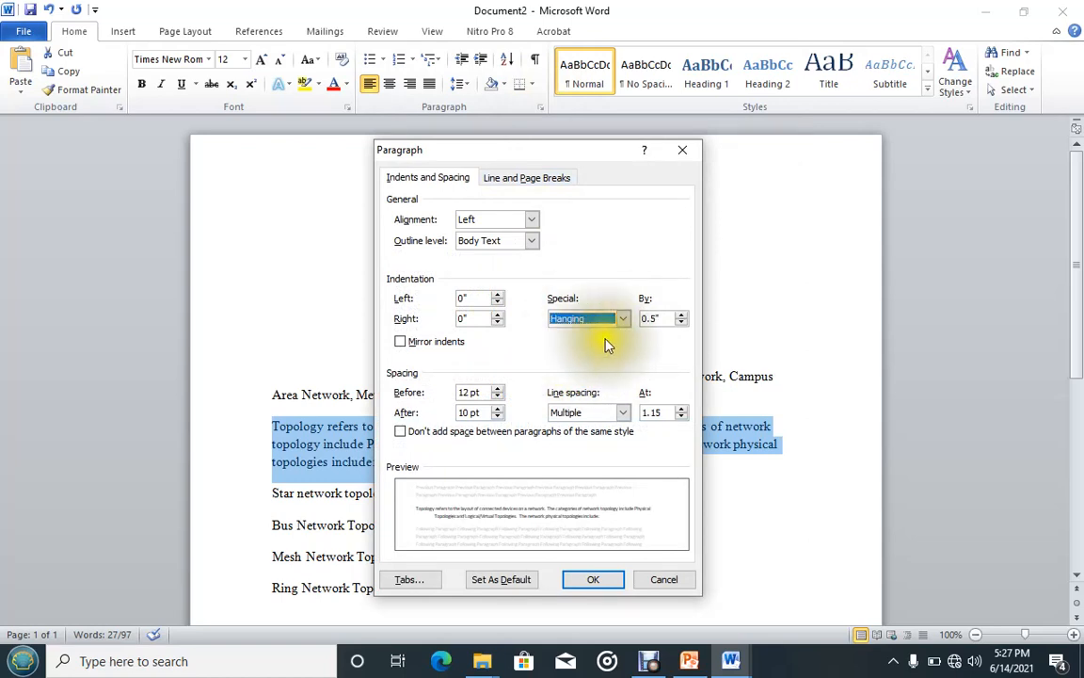
left_click(681, 315)
left_click(680, 314)
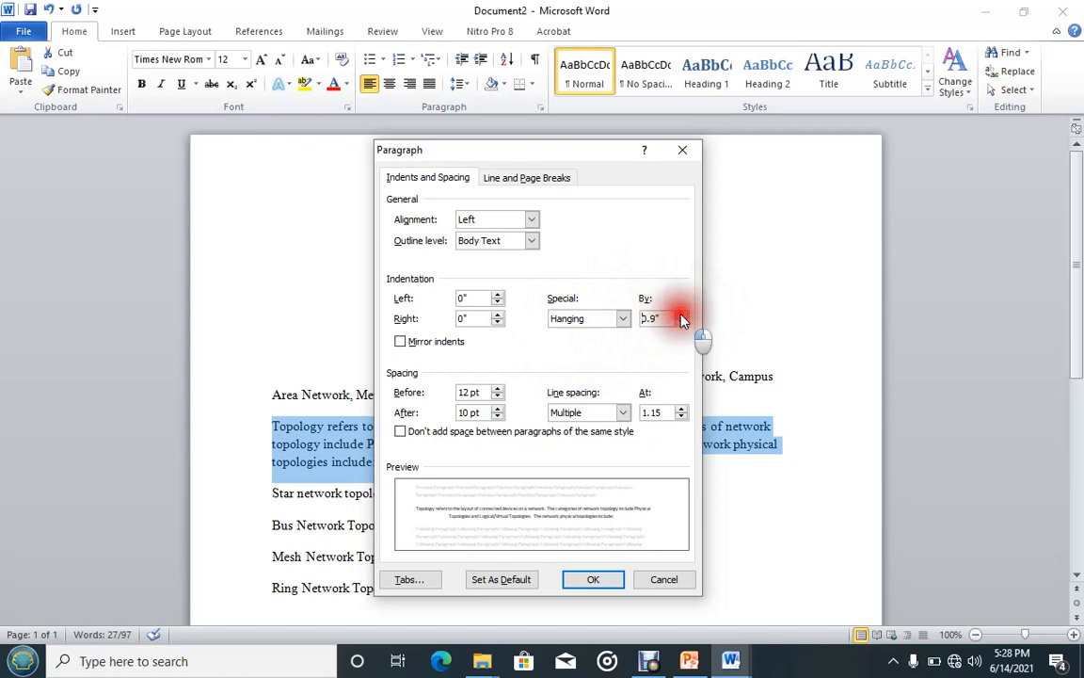
left_click(680, 314)
left_click(680, 314)
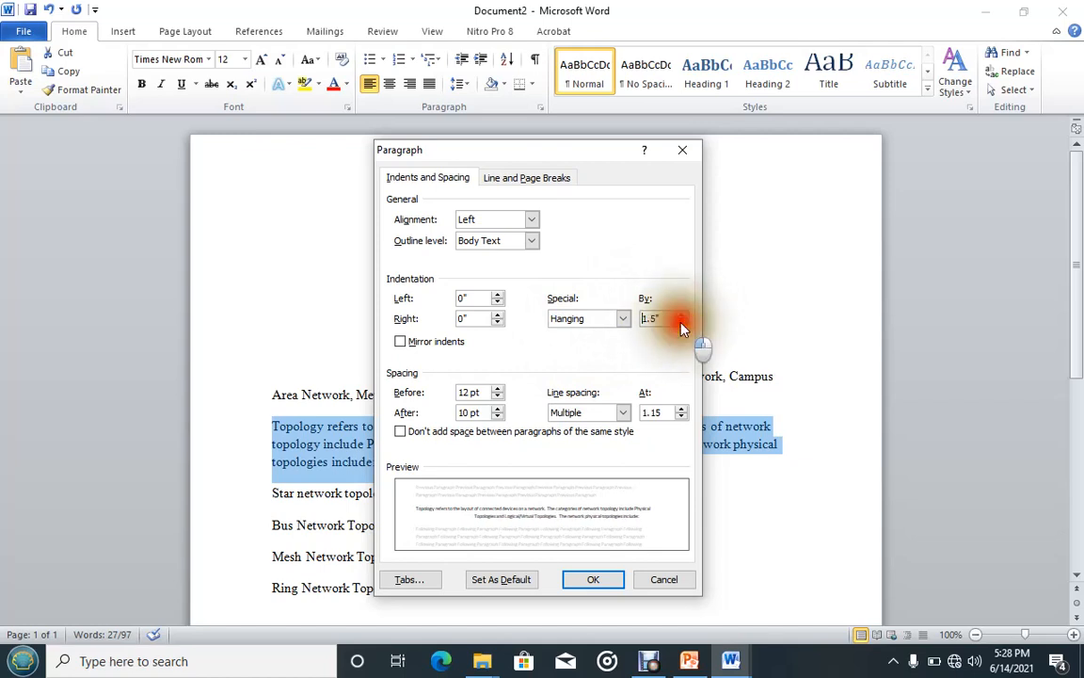
left_click(581, 578)
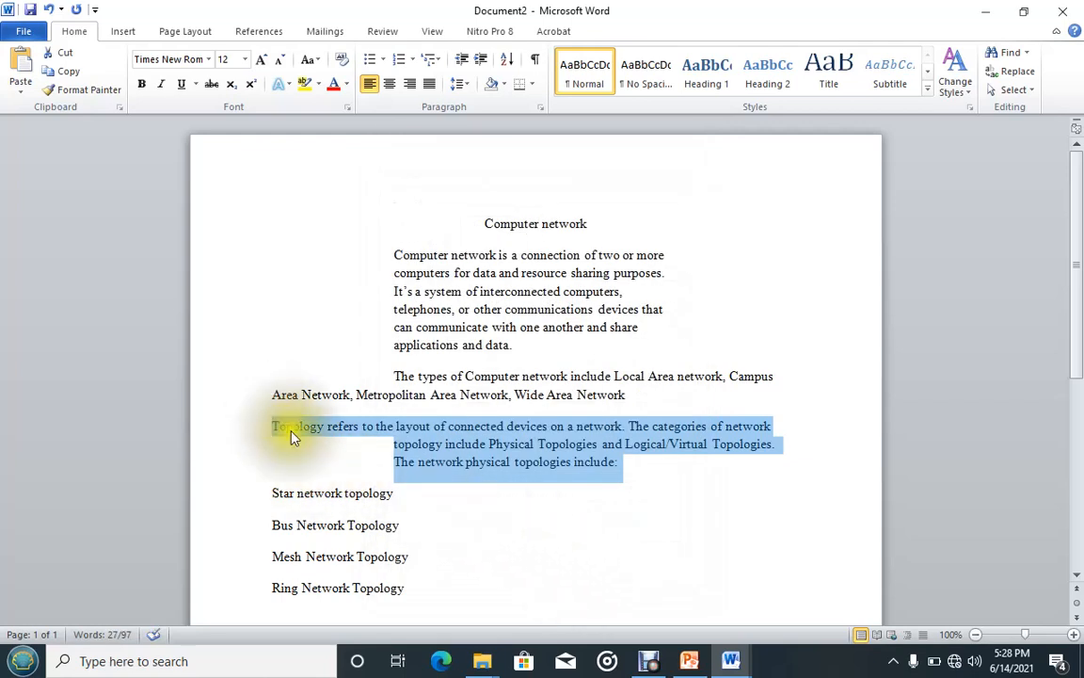
left_click(283, 432)
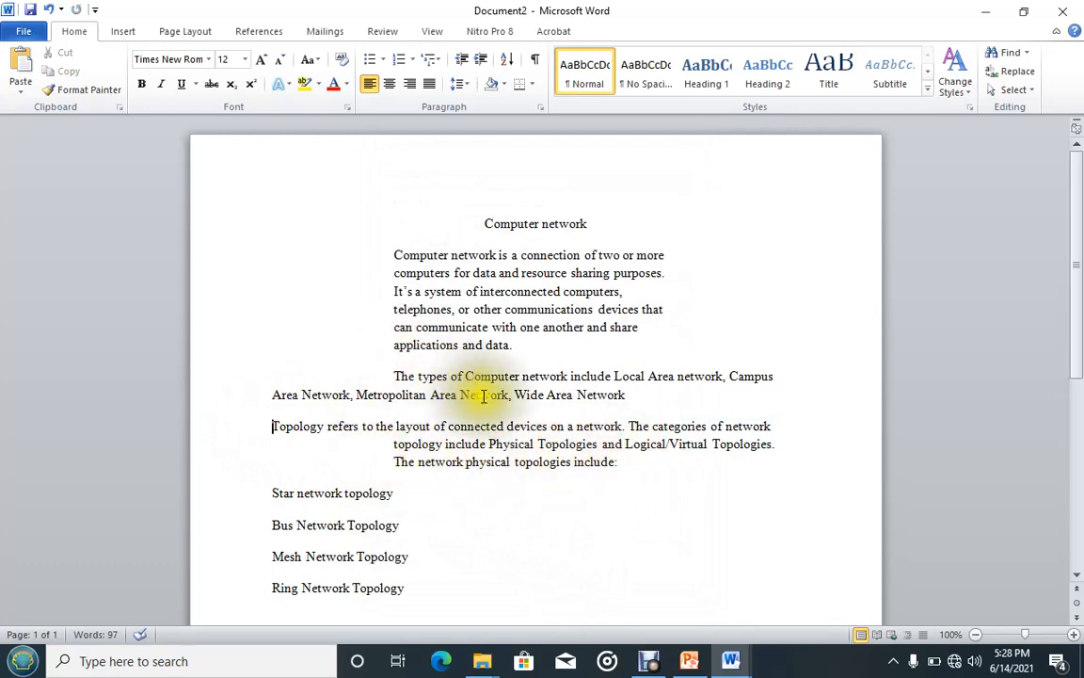
Switch to the PowerPoint lesson outline, replay it up to the creating bullets topic, and return to the Word document
scroll(470, 415, "down", 1)
scroll(473, 414, "up", 1)
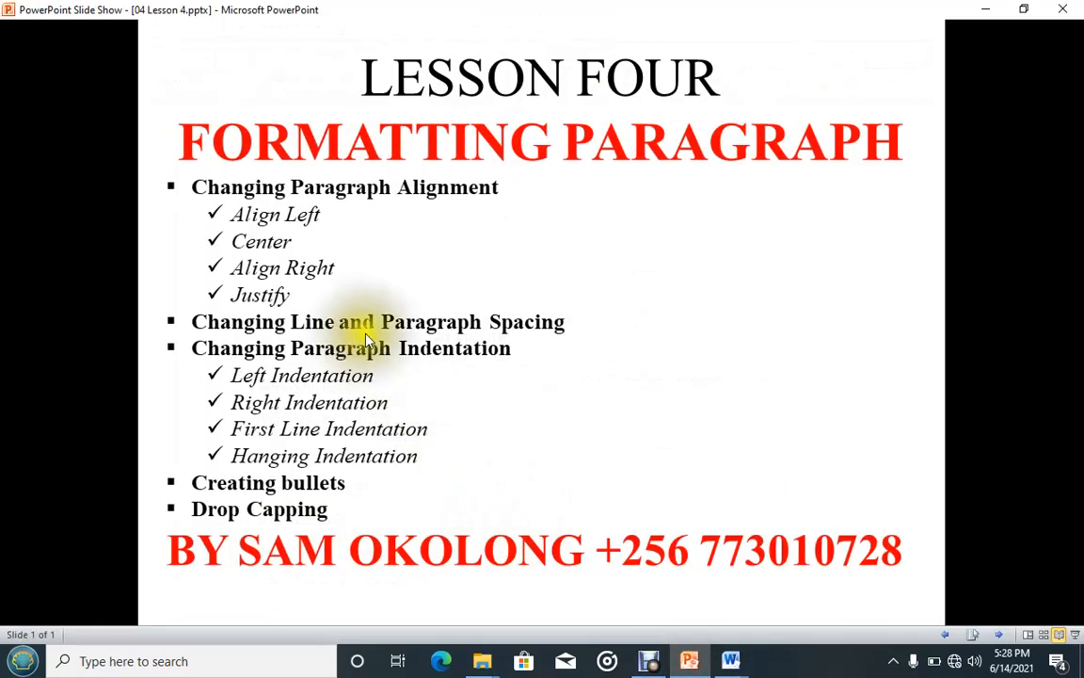
left_click(321, 404)
left_click(321, 404)
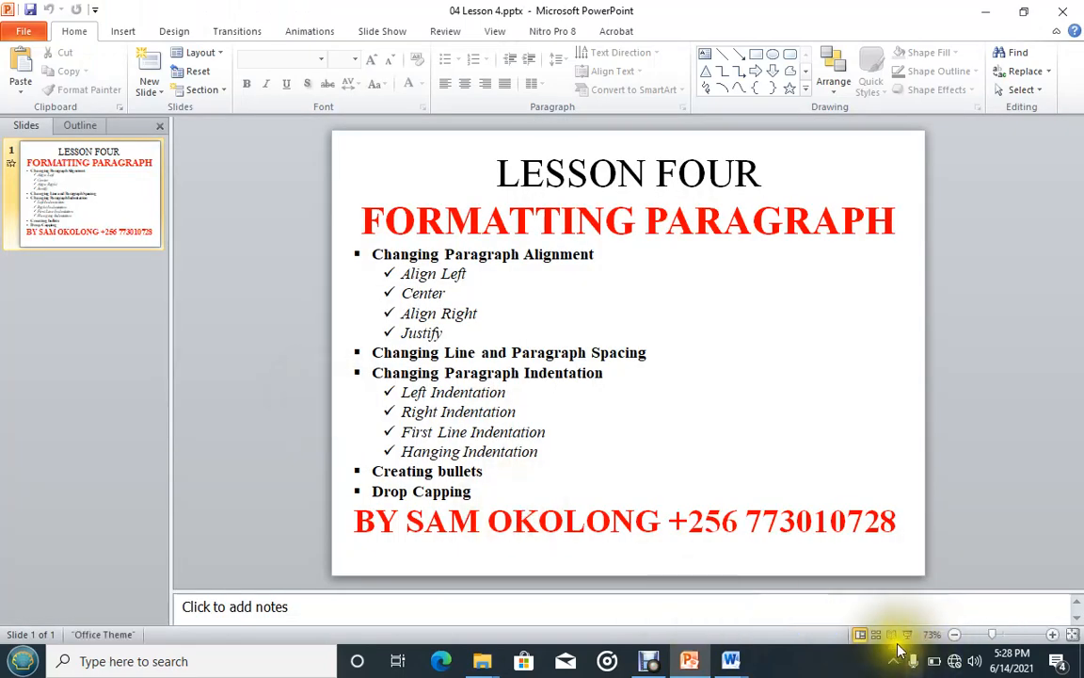
left_click(892, 636)
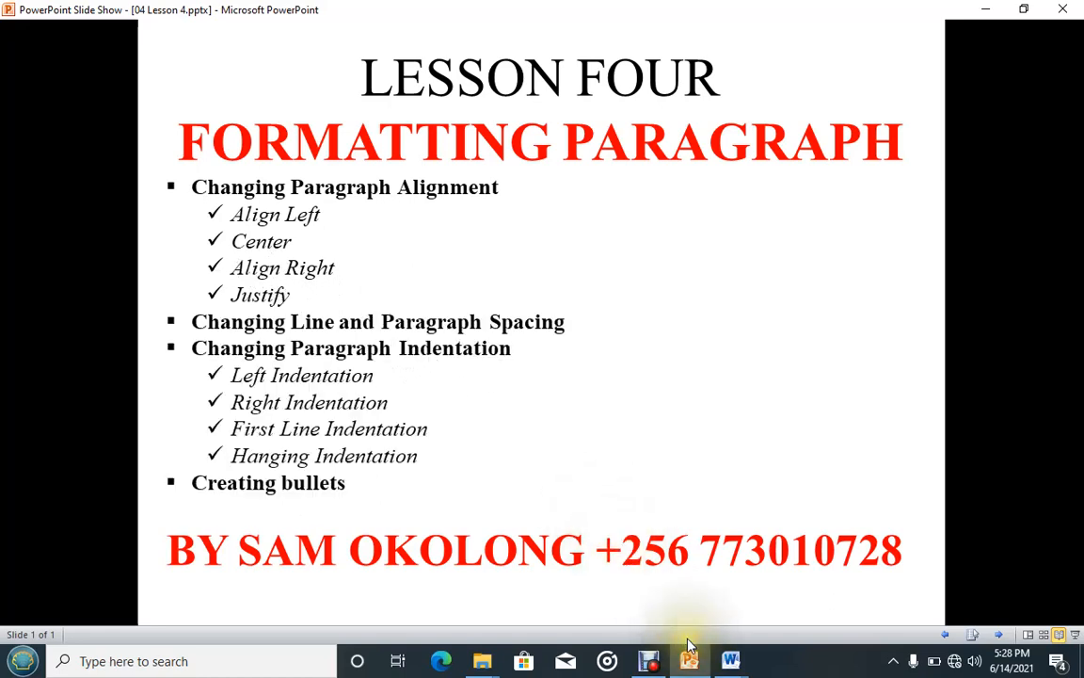
left_click(734, 661)
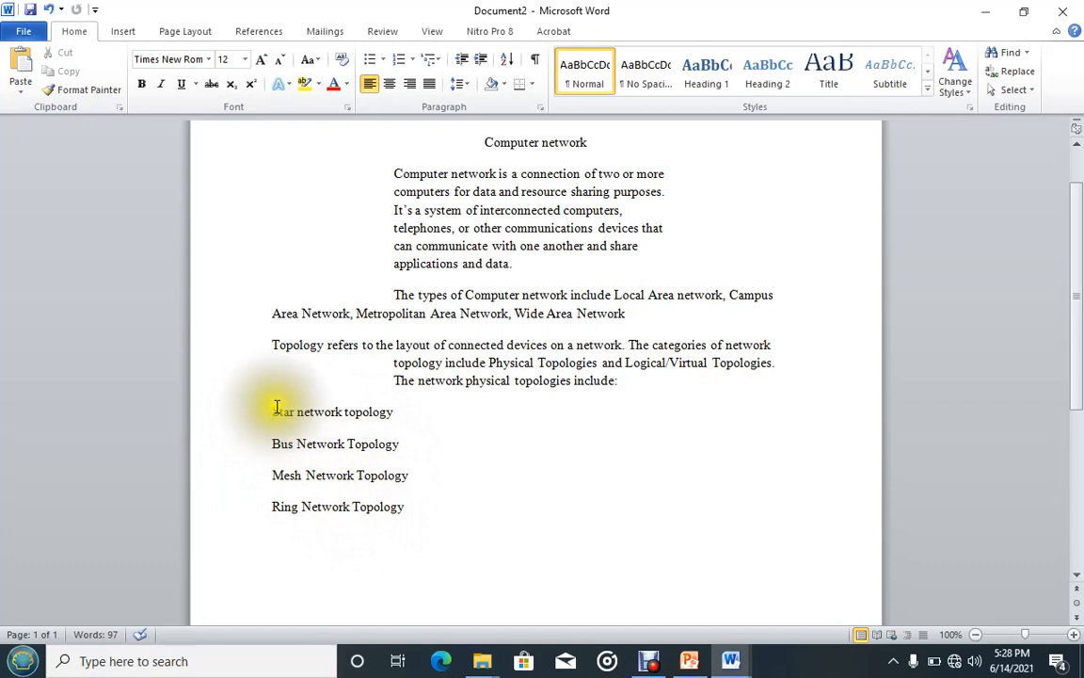
Apply arrowhead bullets to the four network topology lines and look through the available numbering formats without choosing one
left_click_drag(272, 411, 403, 509)
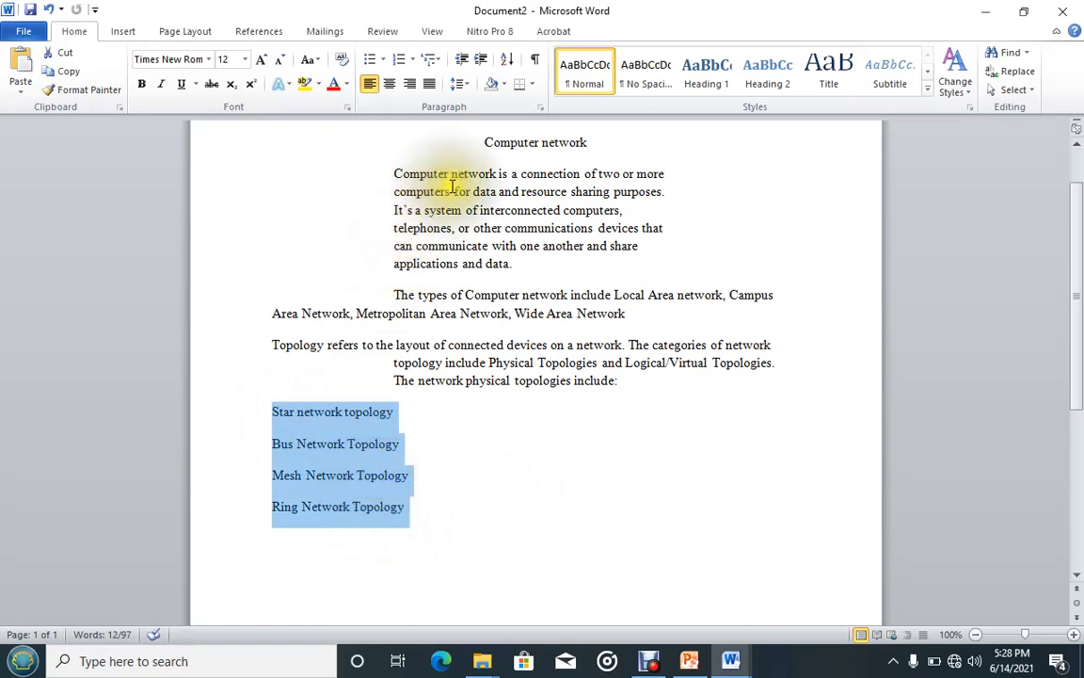
left_click(383, 64)
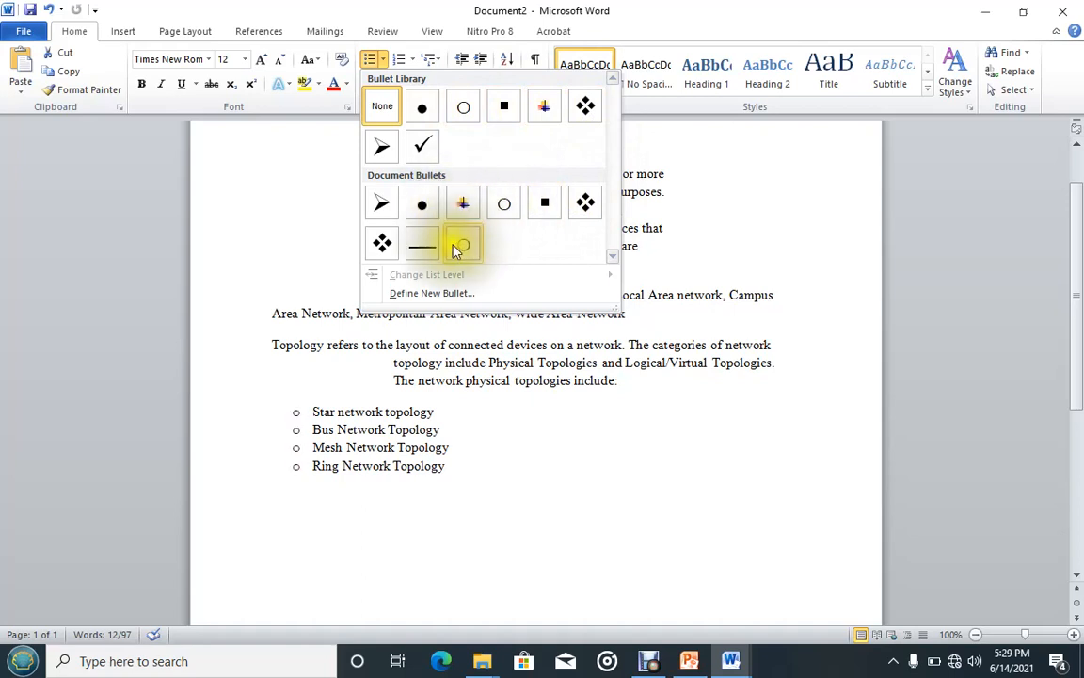
left_click(385, 205)
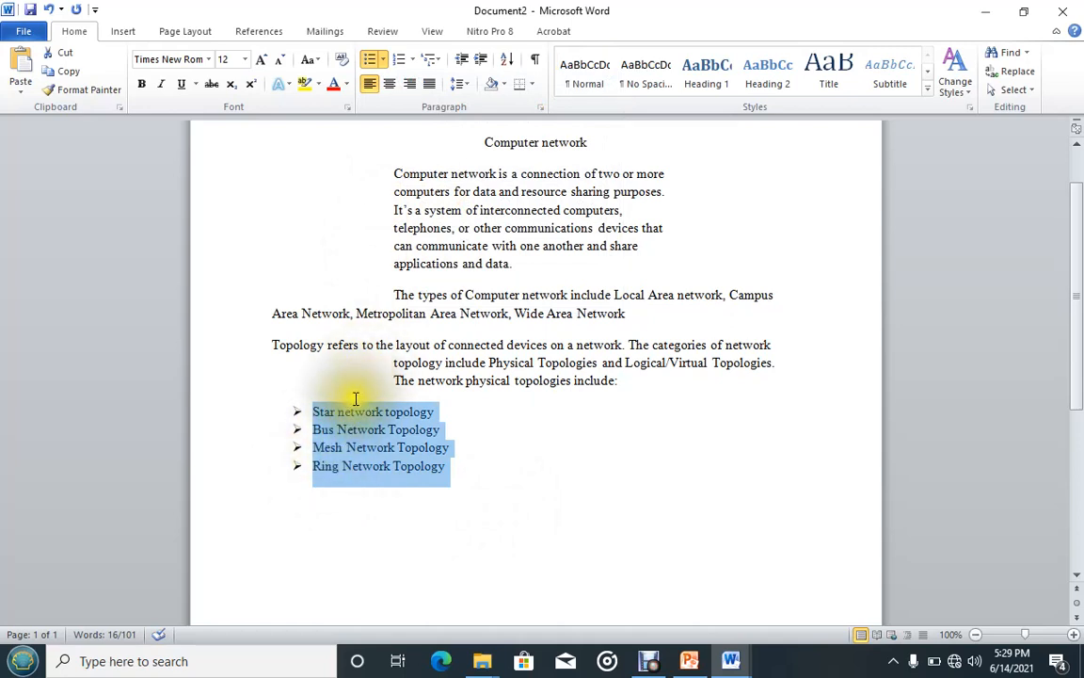
left_click(412, 59)
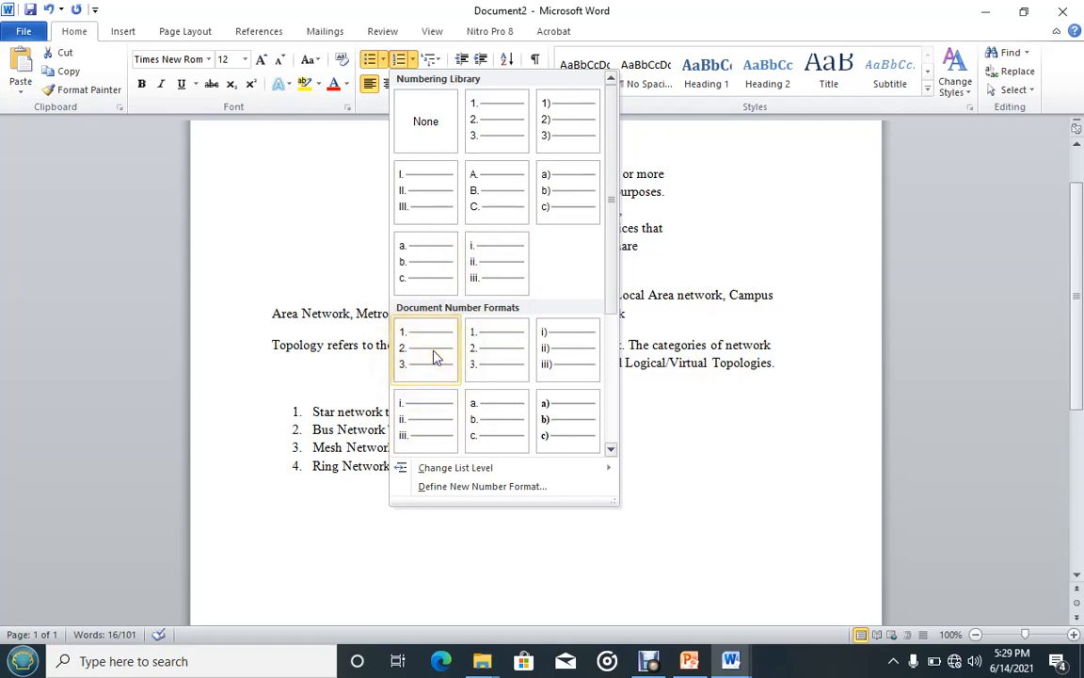
left_click(676, 318)
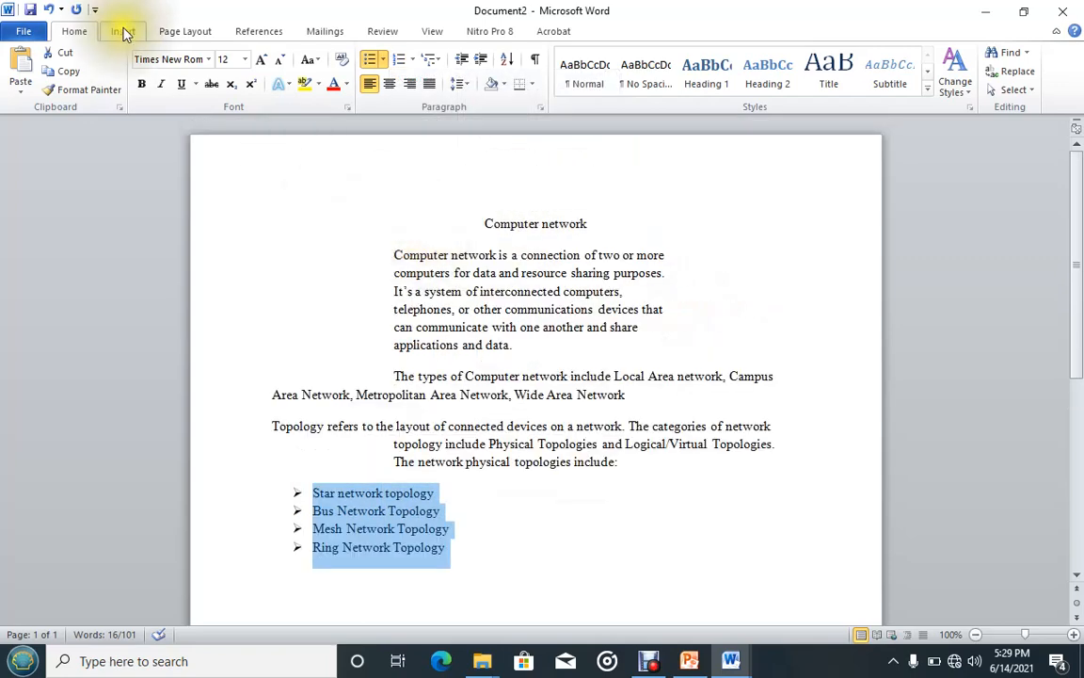
Undo the bullets on the topology list and the hanging, first line, right and left indentation of the body paragraphs
left_click(48, 11)
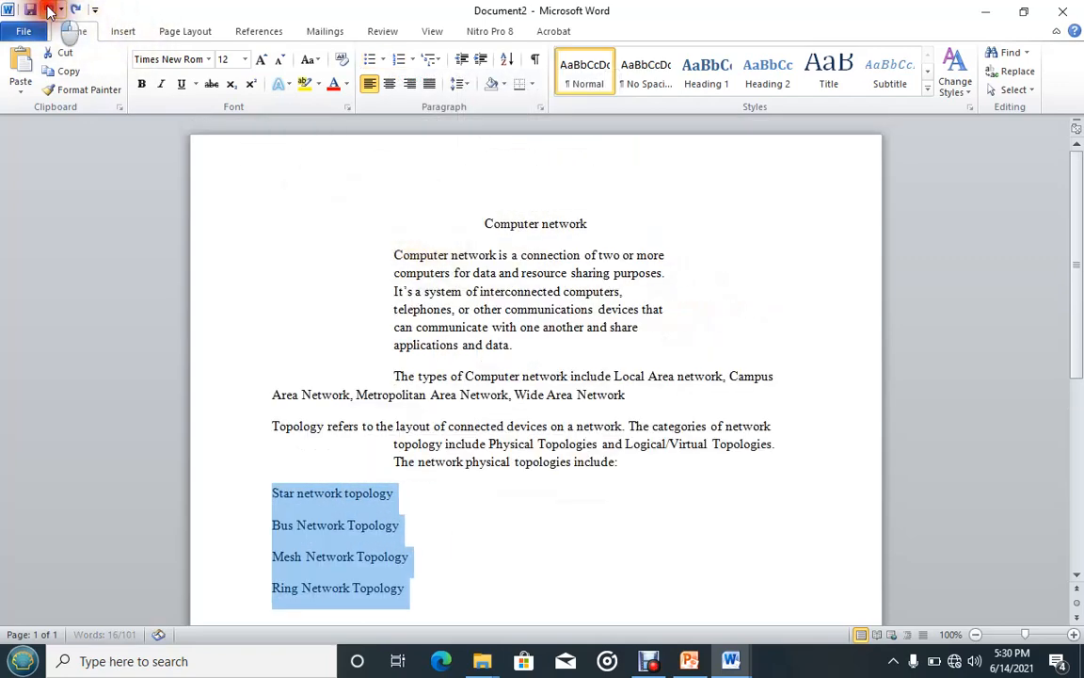
left_click(49, 11)
left_click(48, 10)
left_click(49, 11)
left_click(49, 10)
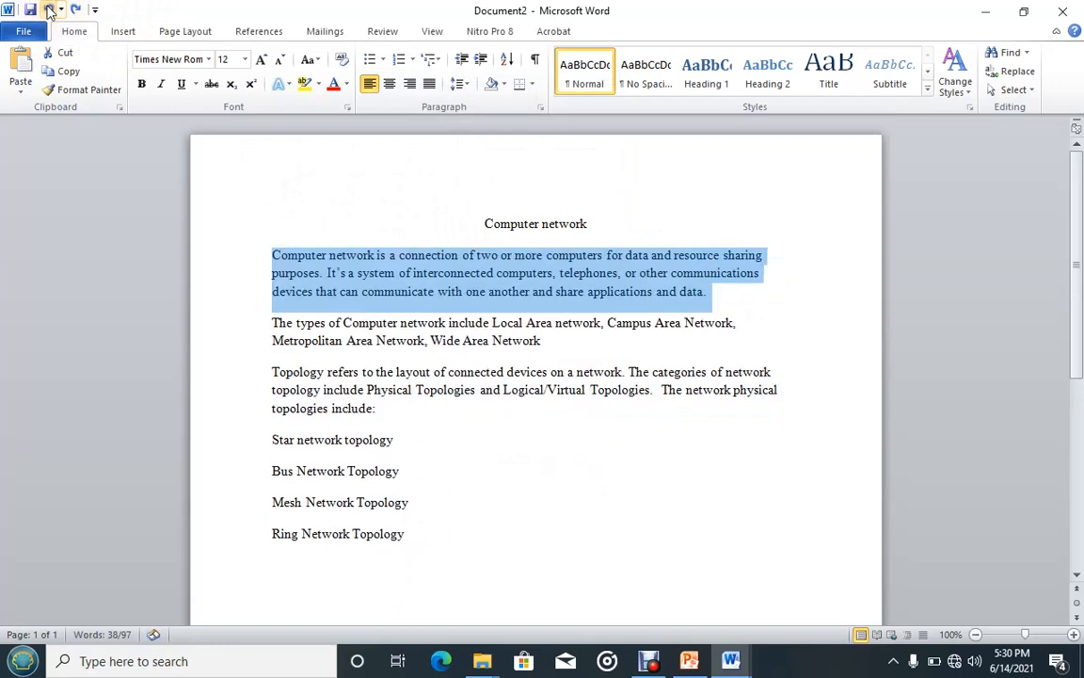
Turn the initial "C" of the first body paragraph into a dropped cap spanning 3 lines and check how the text wraps around it
left_click(277, 257)
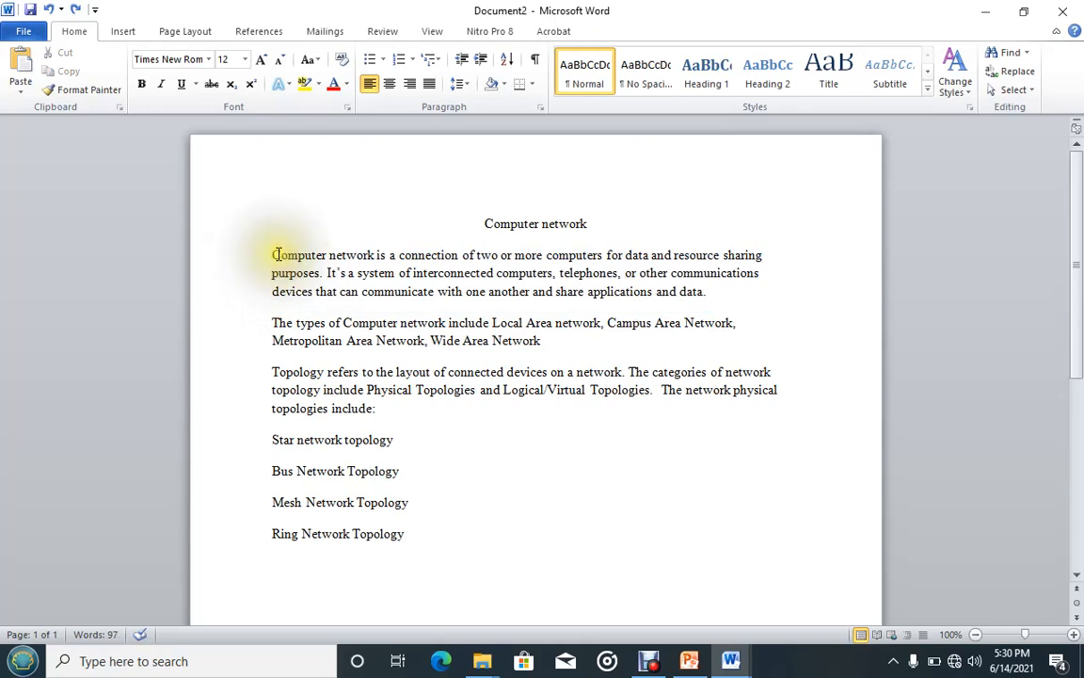
left_click_drag(272, 254, 279, 255)
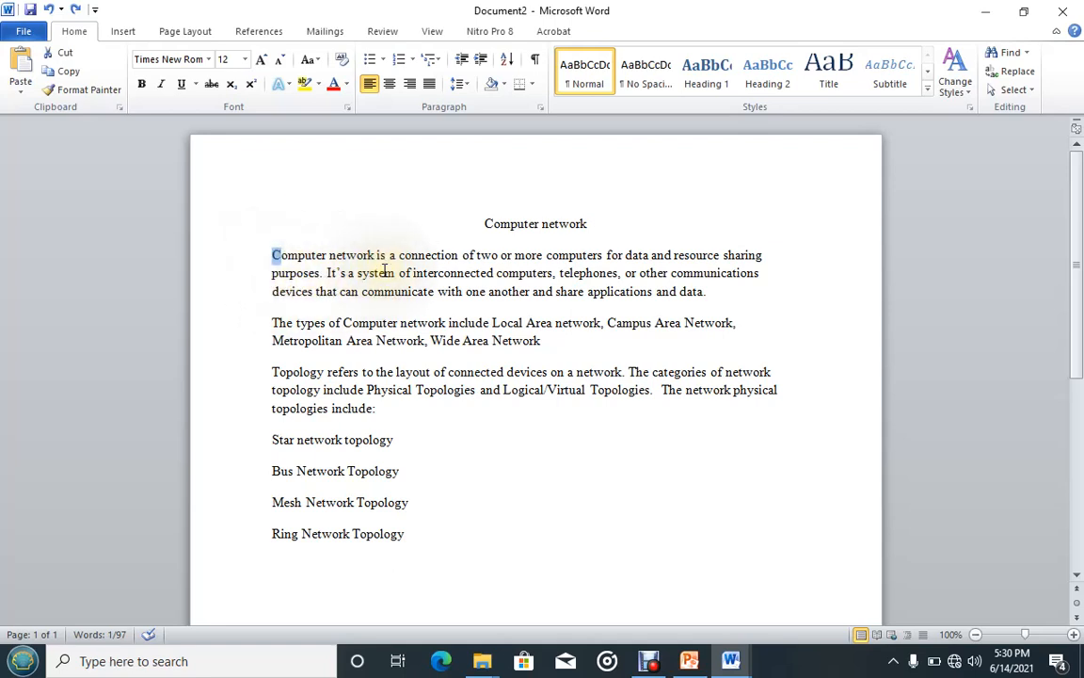
left_click(121, 34)
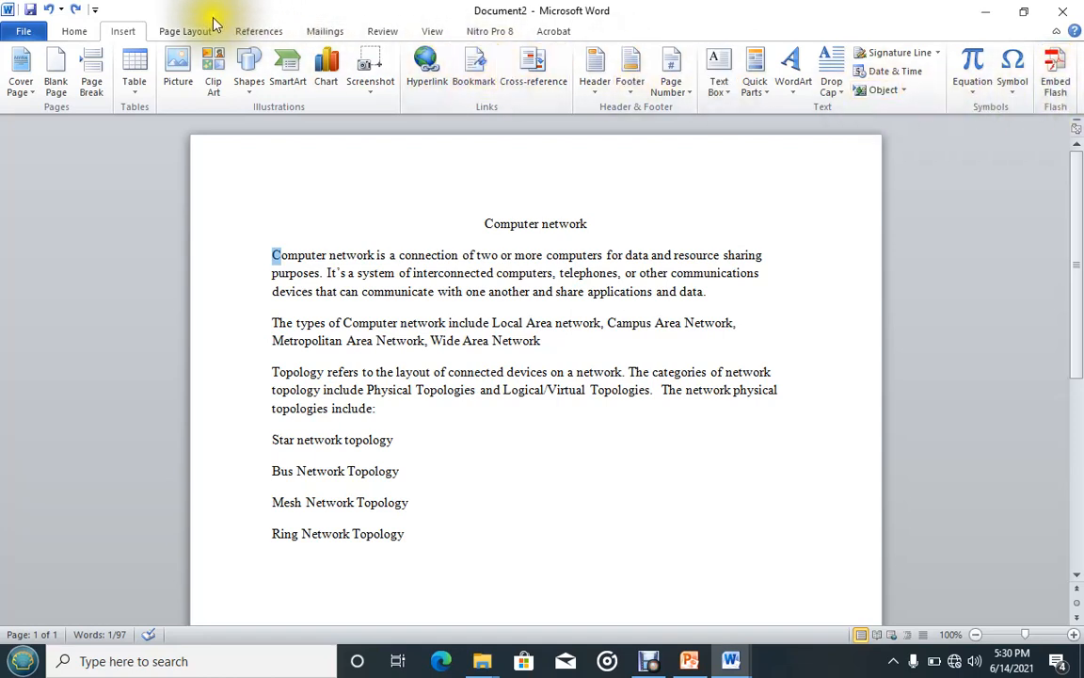
left_click(187, 31)
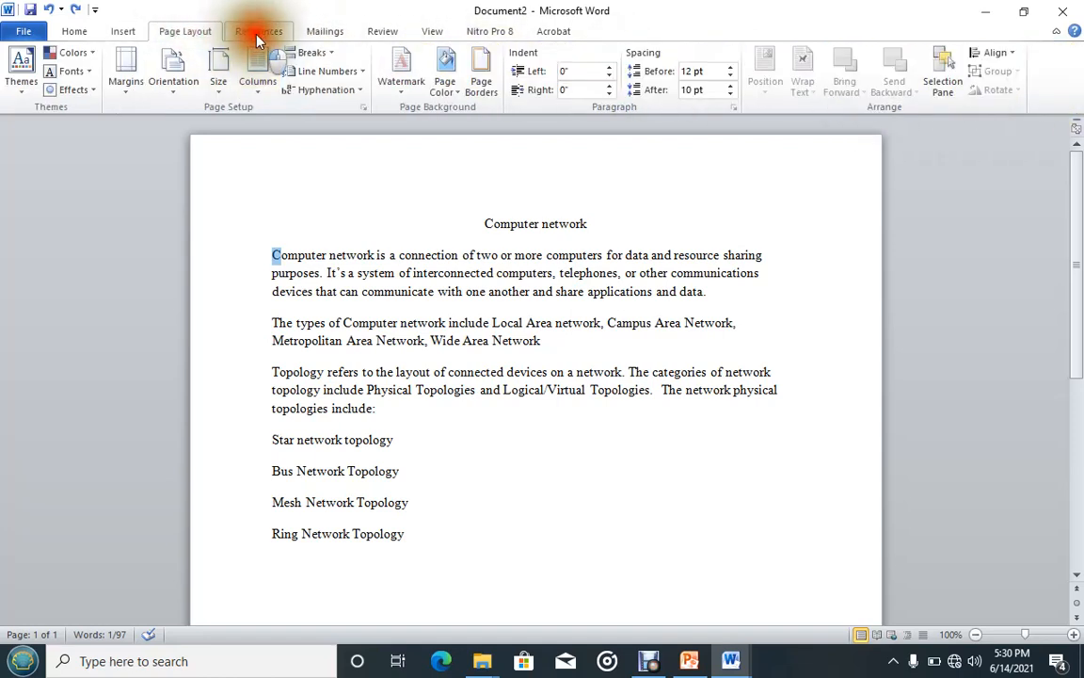
left_click(256, 34)
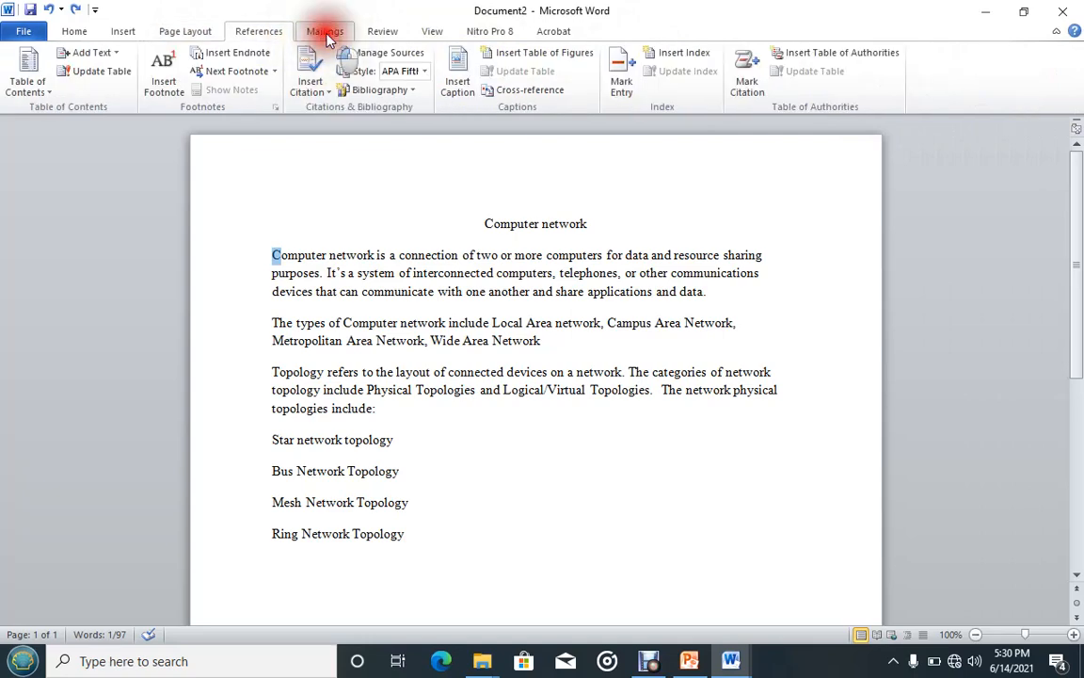
left_click(322, 31)
left_click(380, 33)
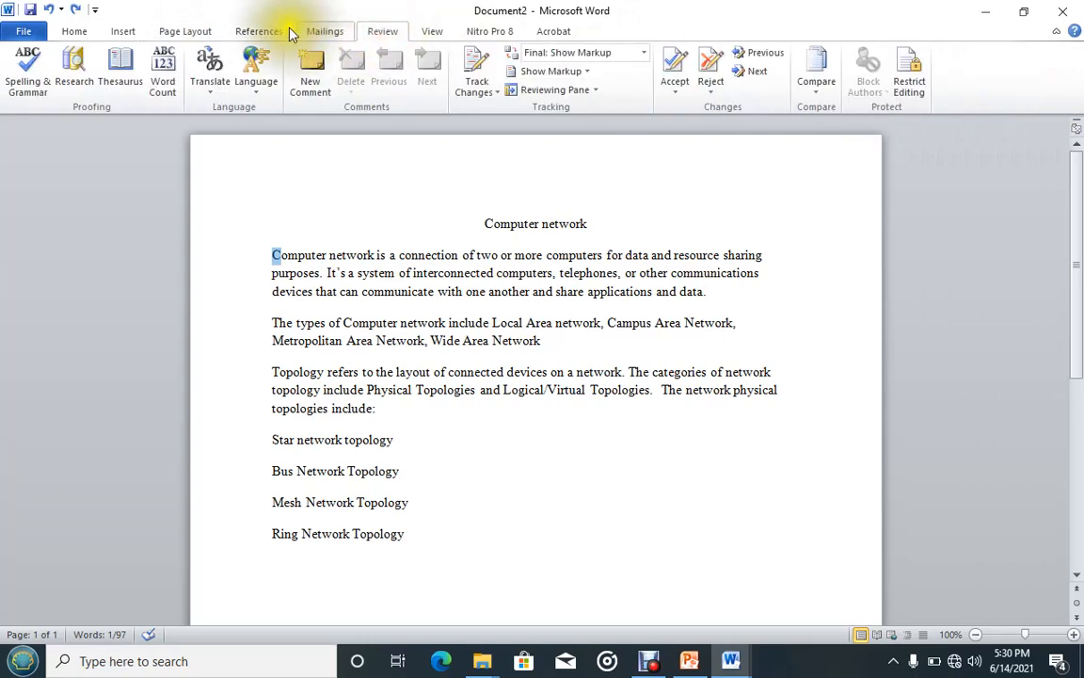
left_click(125, 32)
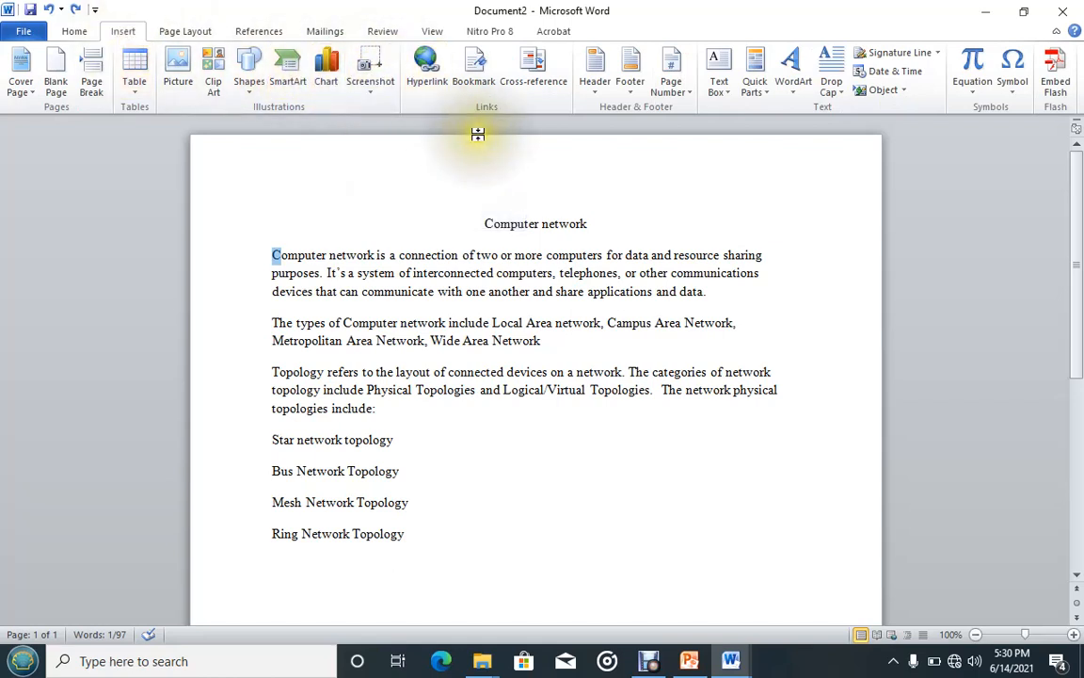
left_click(845, 96)
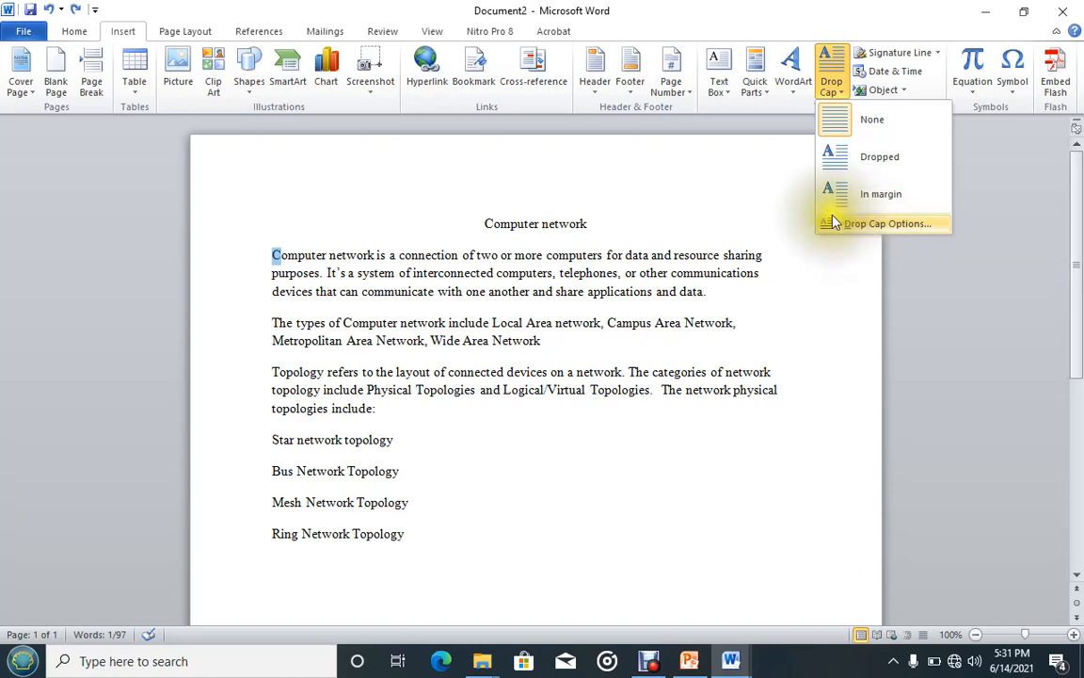
left_click(858, 224)
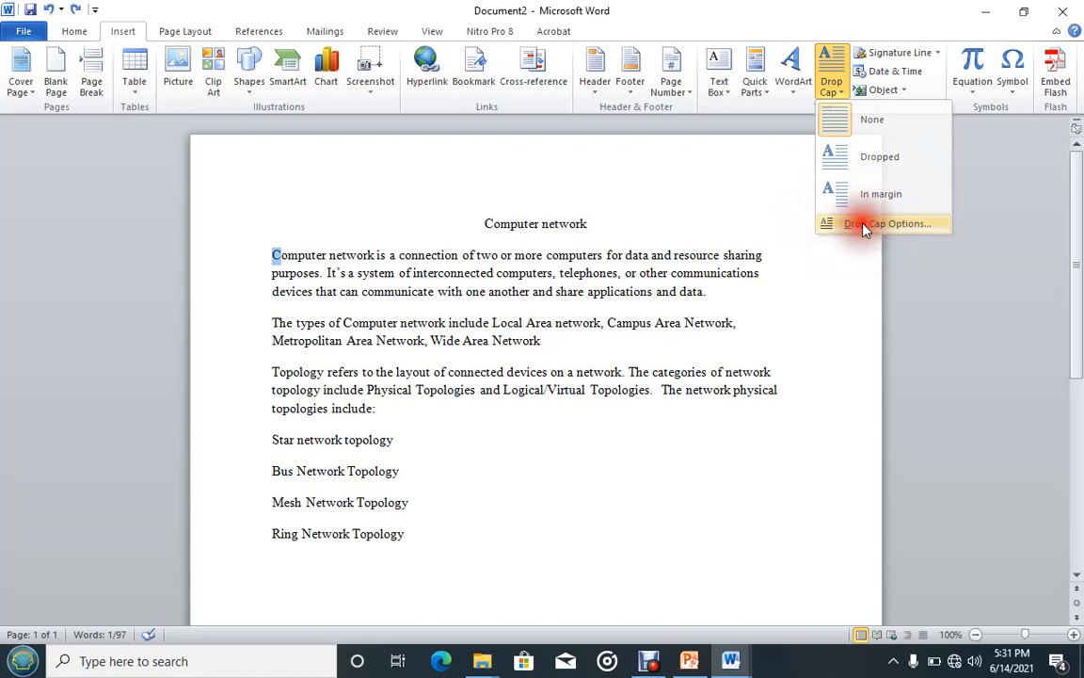
left_click_drag(514, 206, 682, 147)
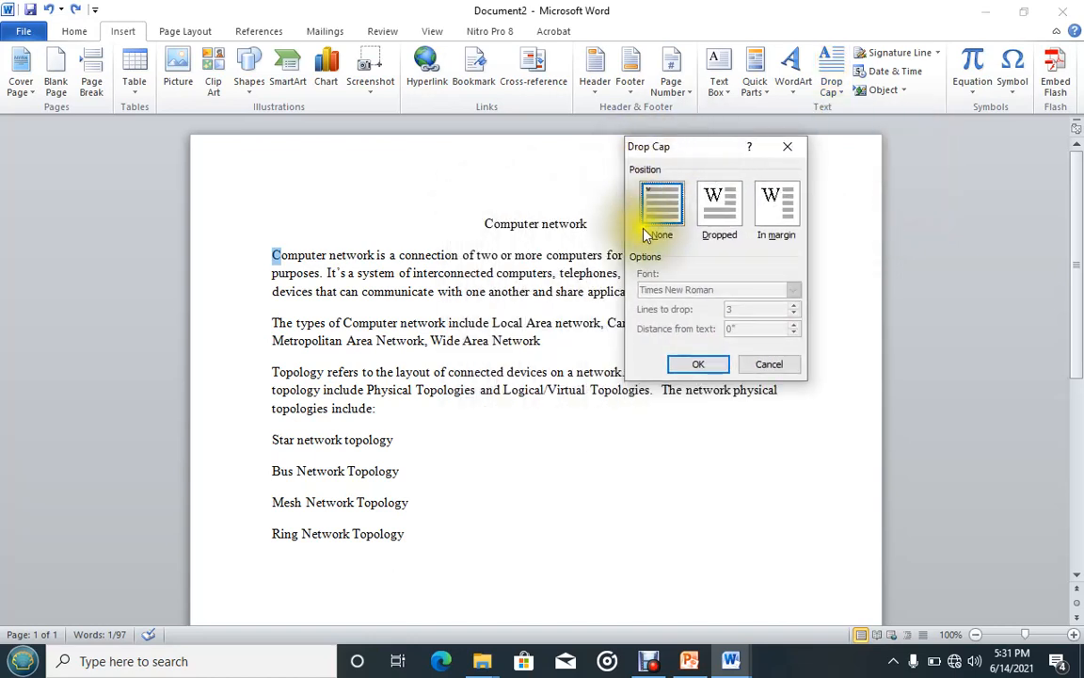
left_click(716, 216)
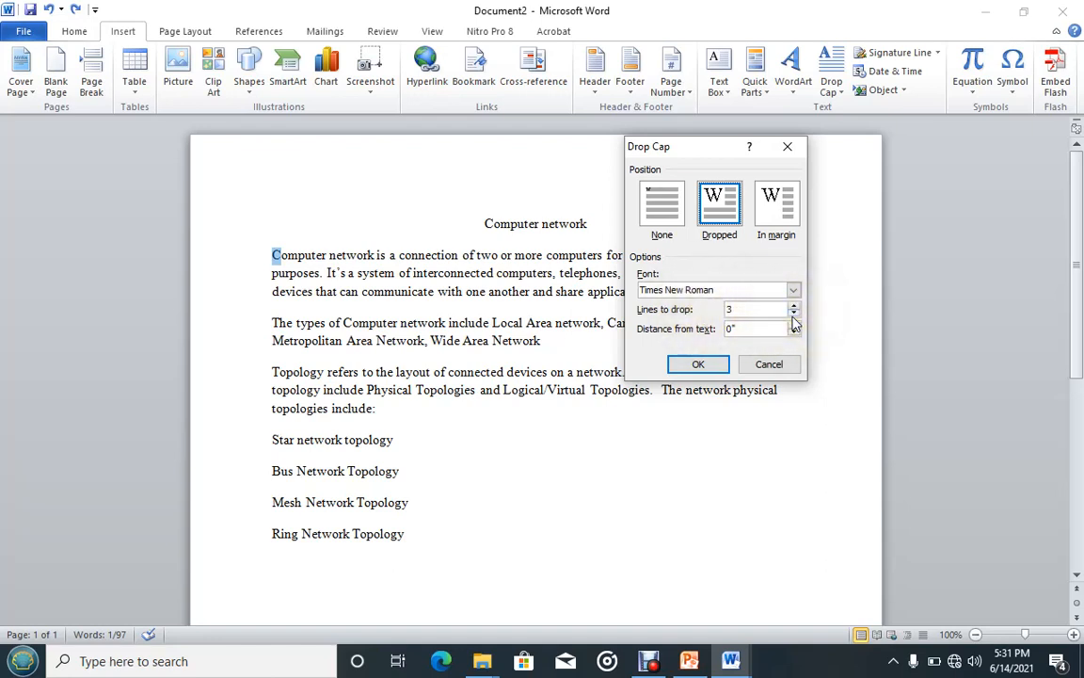
left_click(698, 367)
left_click(420, 260)
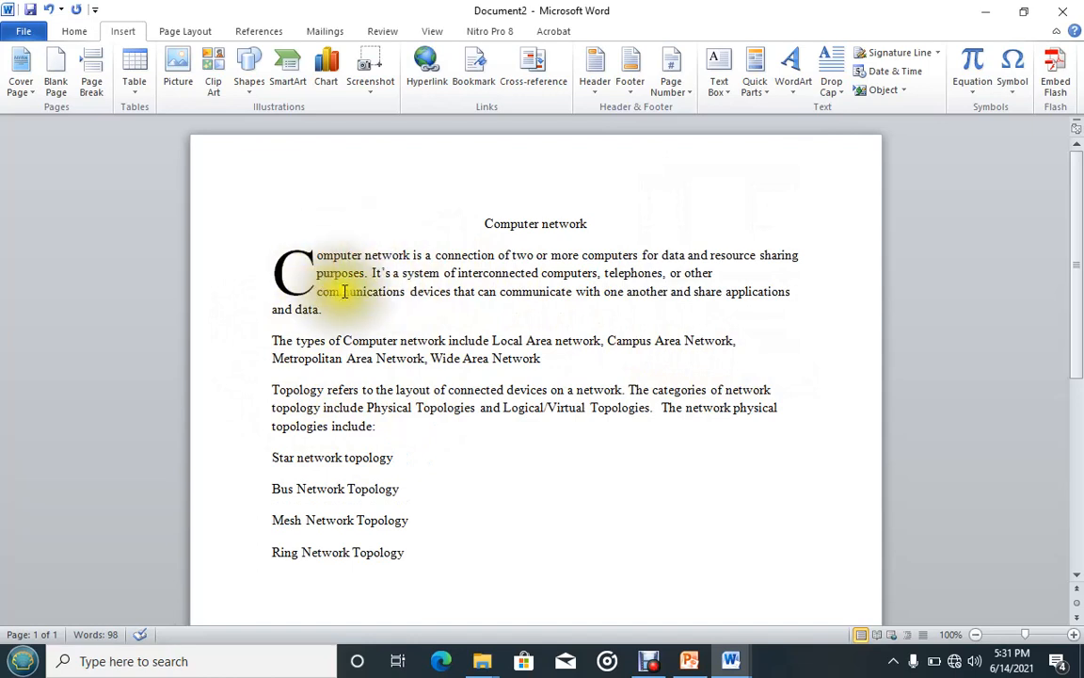
left_click_drag(322, 310, 280, 315)
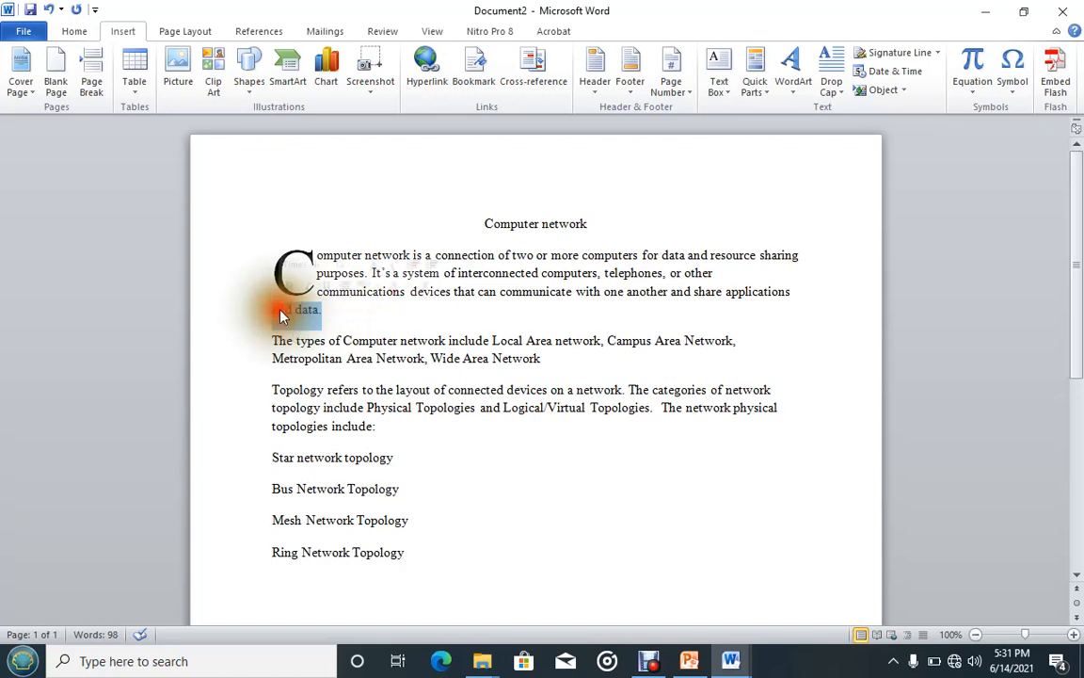
left_click(342, 341)
Turn the initial "T" of the "Topology" paragraph into a dropped cap spanning 4 lines
left_click_drag(278, 386, 273, 389)
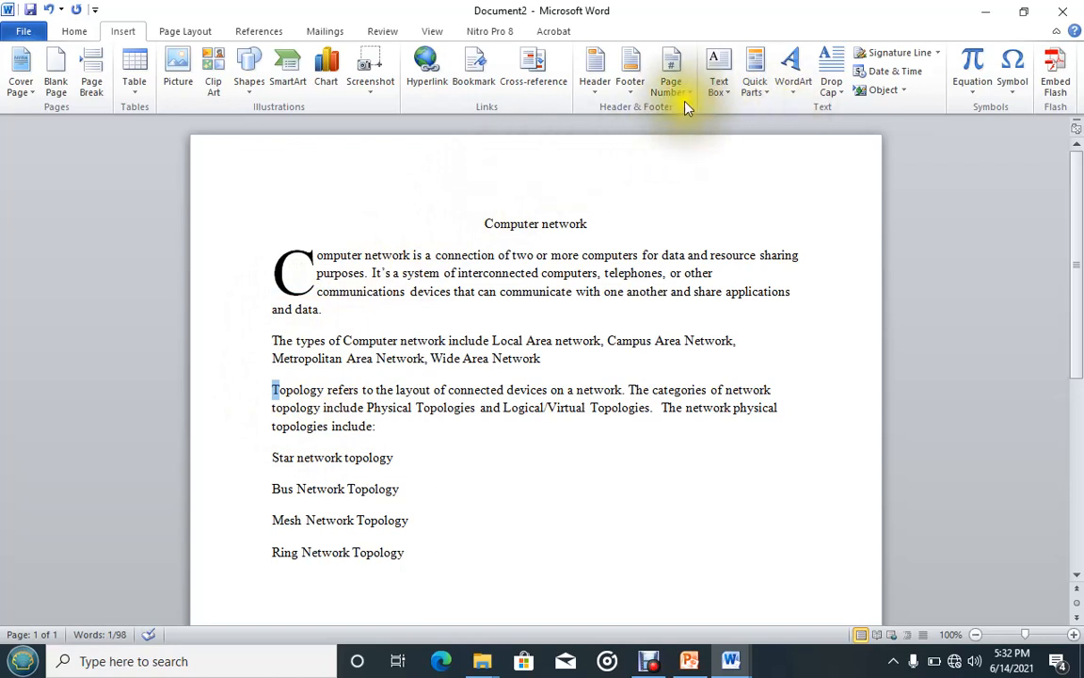
left_click(844, 98)
left_click(869, 227)
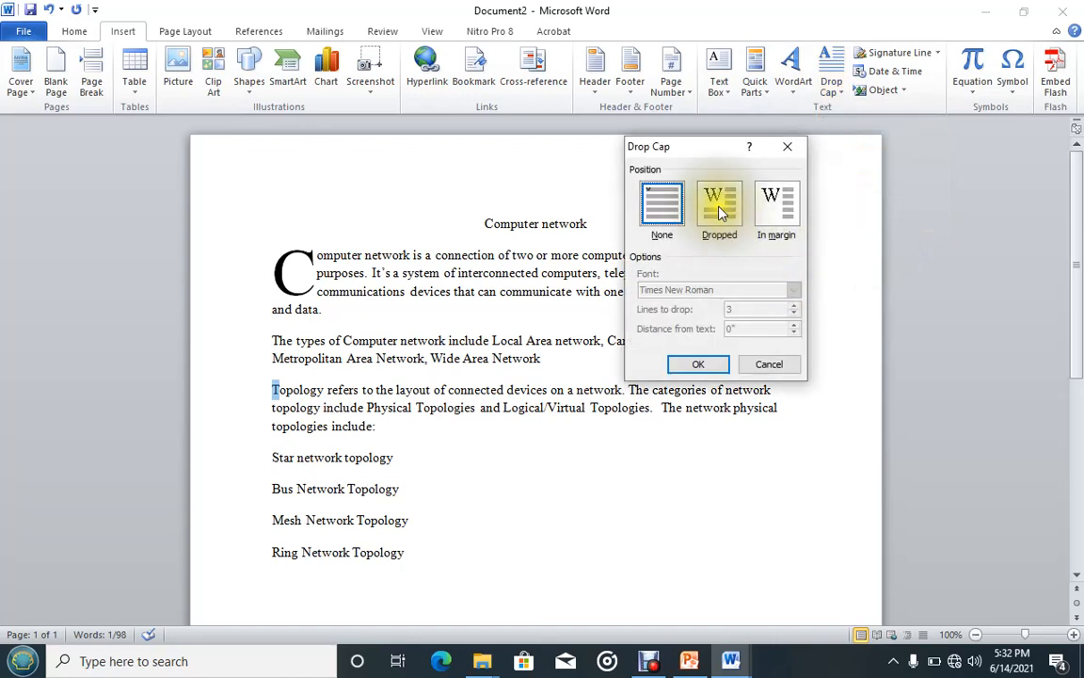
left_click(720, 212)
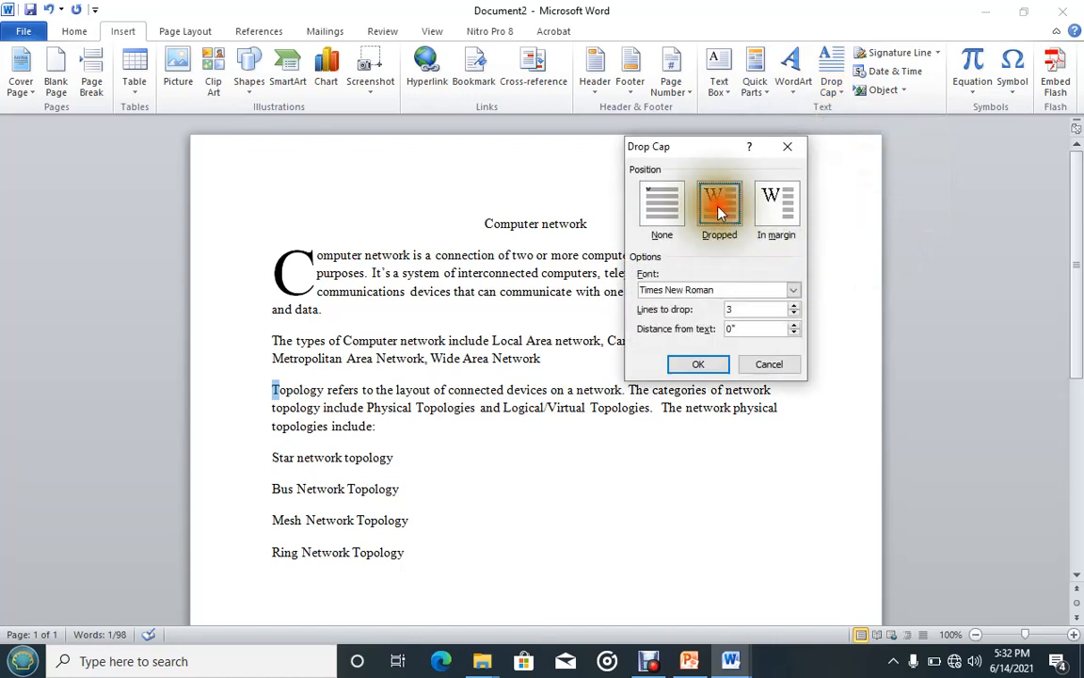
left_click(794, 307)
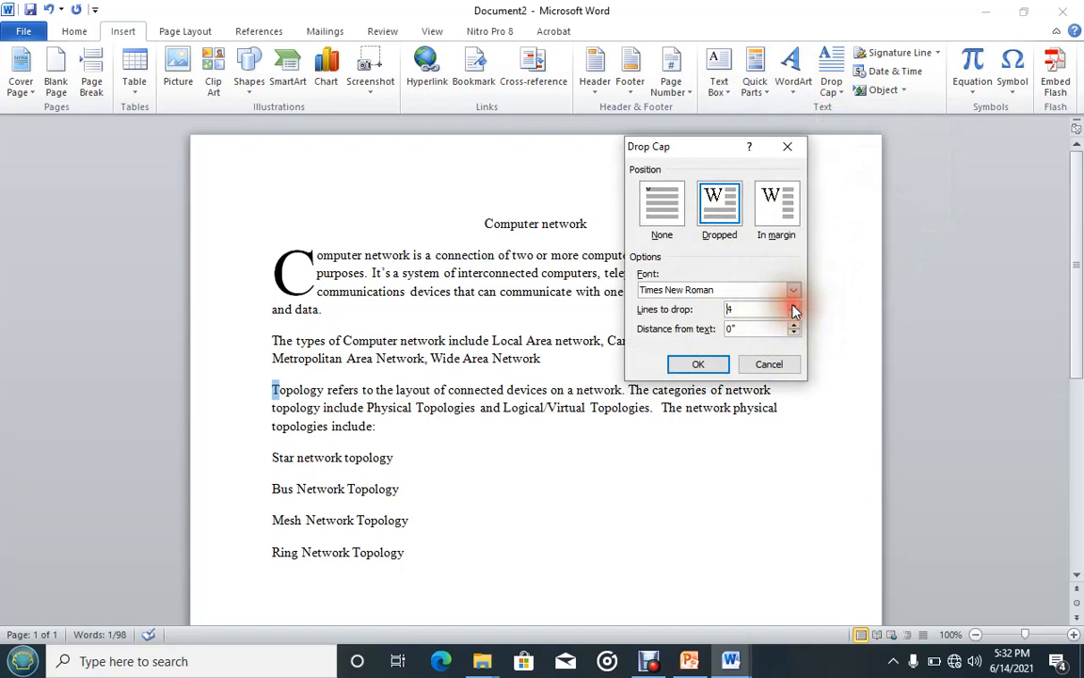
left_click(698, 363)
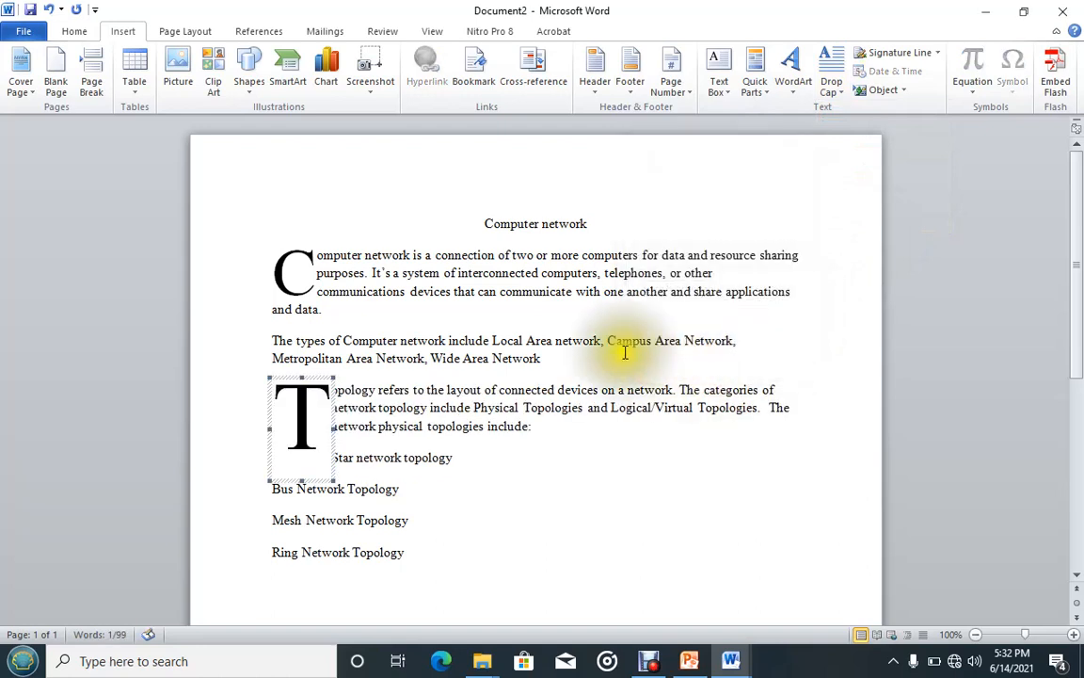
left_click(426, 390)
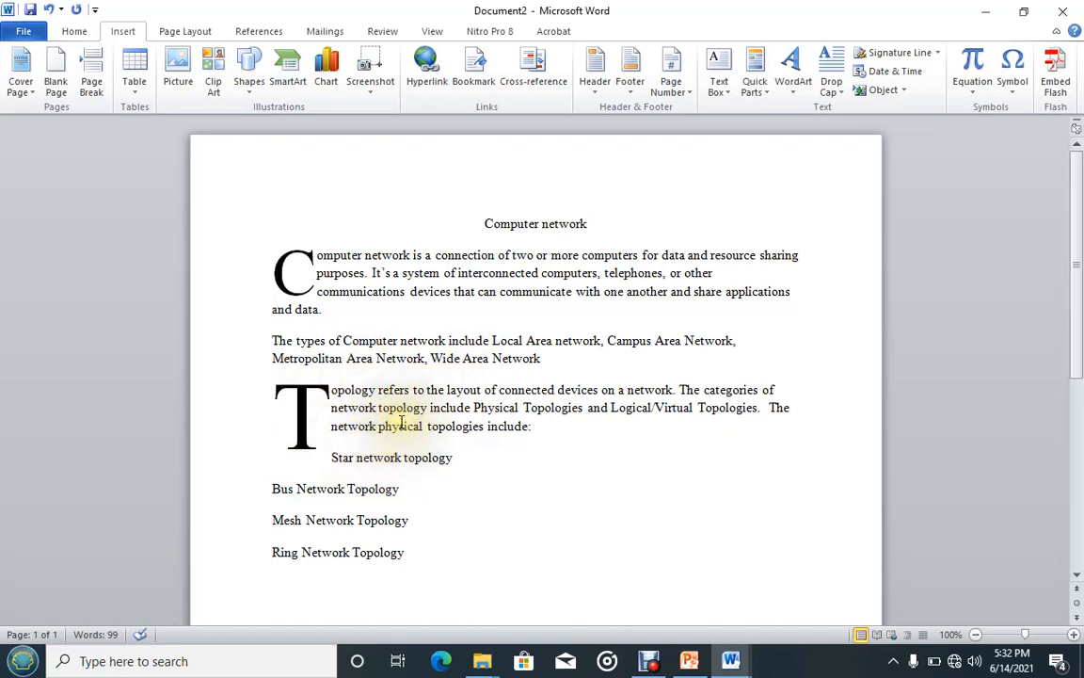
scroll(401, 422, "down", 1)
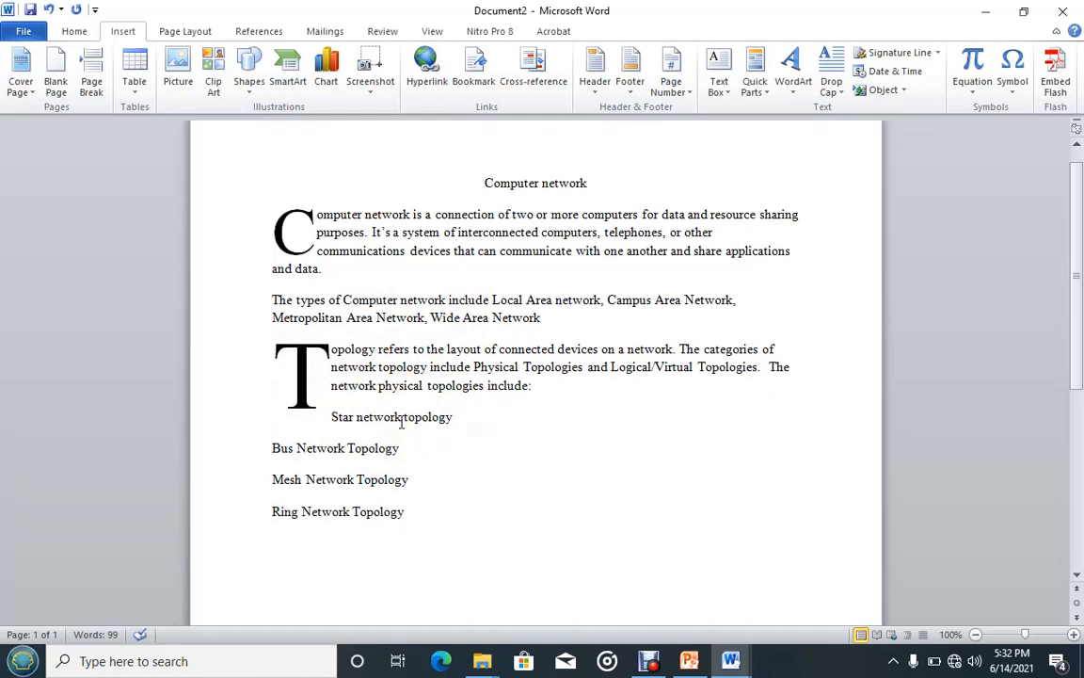